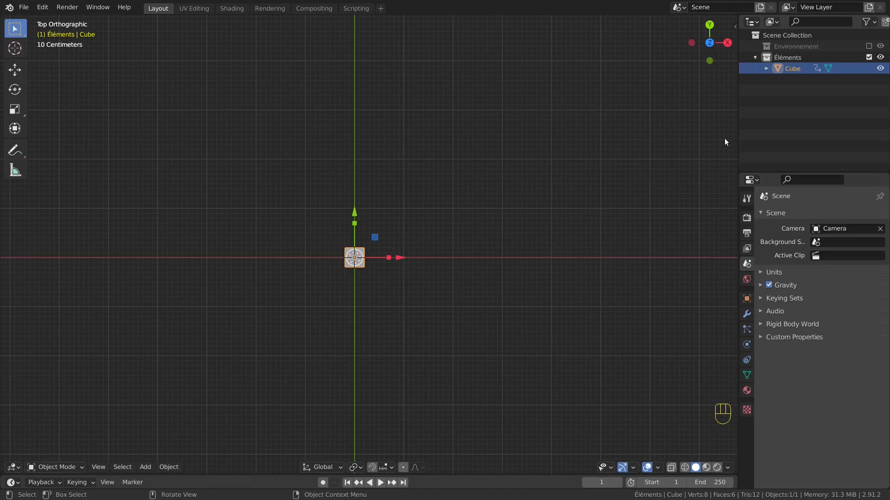
# Split the 3D viewport horizontally and turn the lower area into a Graph Editor.
pyautogui.rightClick(735, 147)
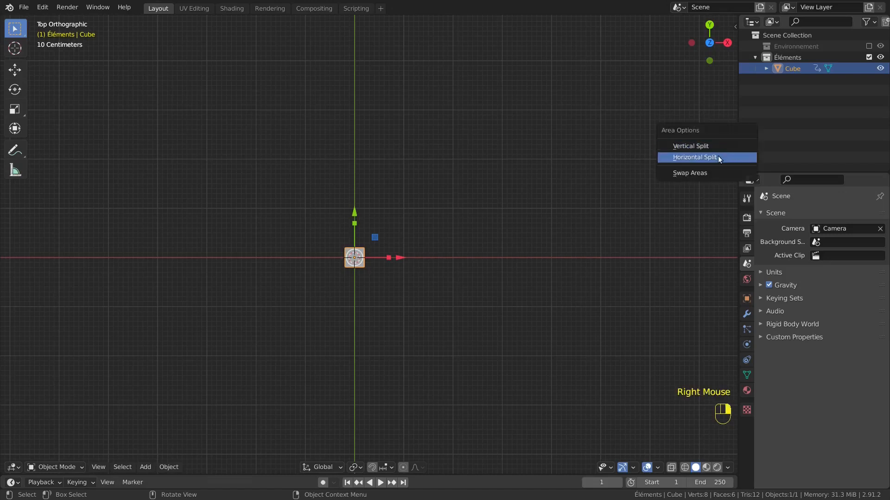
pyautogui.click(717, 158)
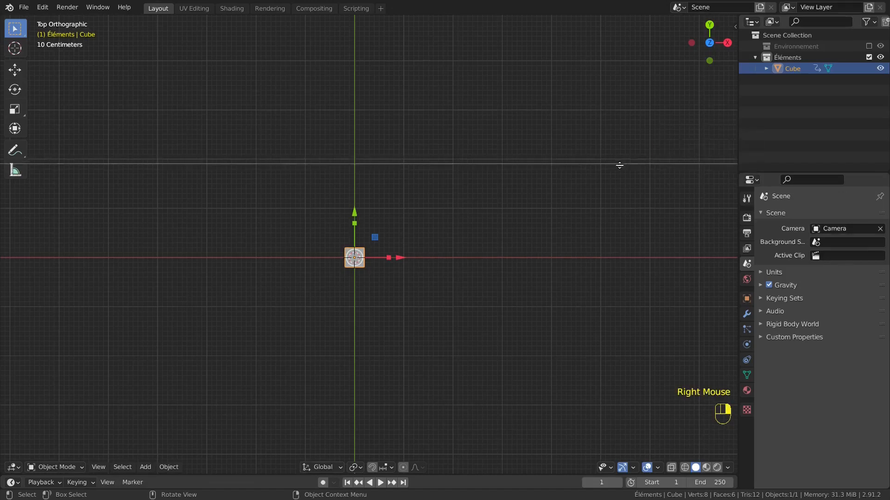
pyautogui.click(550, 323)
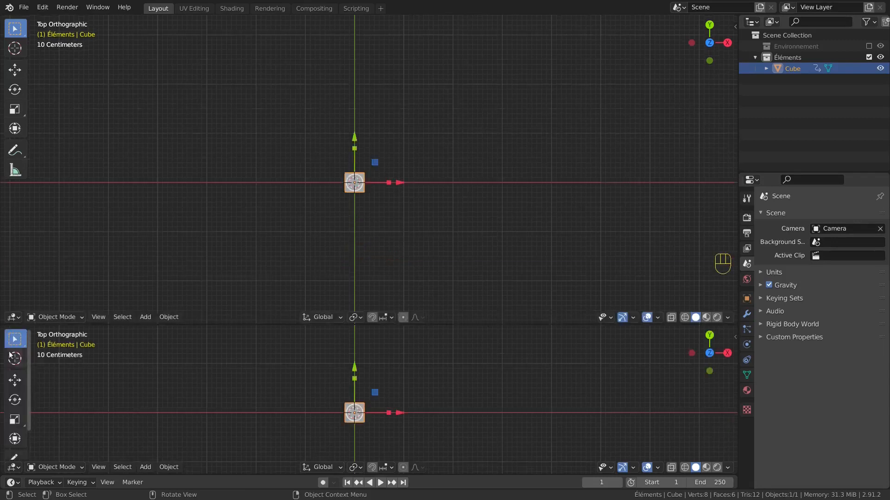
pyautogui.click(14, 467)
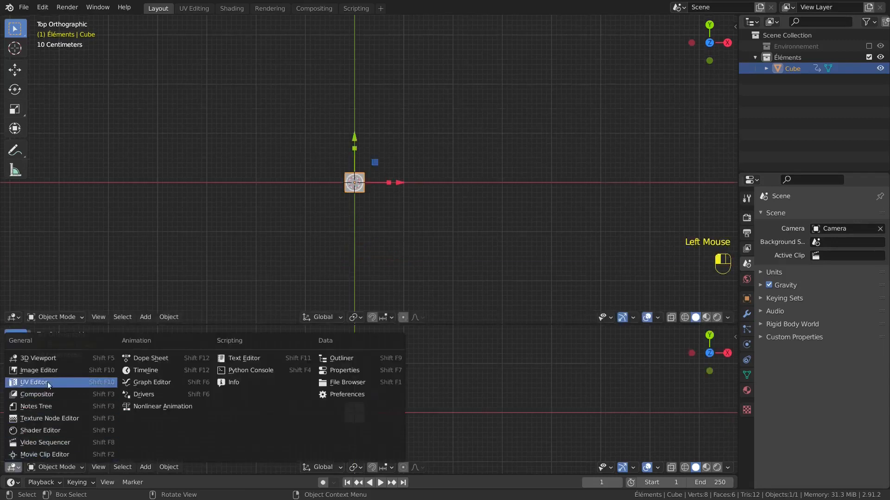
pyautogui.click(134, 383)
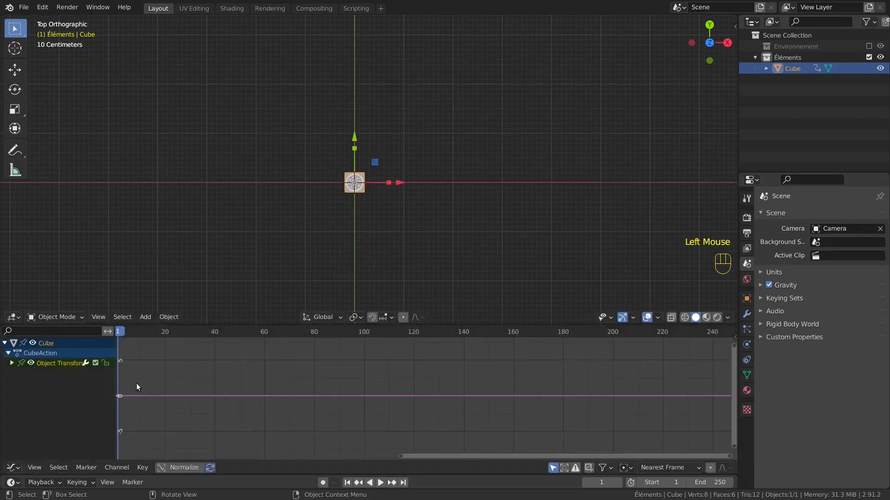
# Show the cube's location channels and add a Built-In Function modifier to its X Location curve.
pyautogui.click(11, 364)
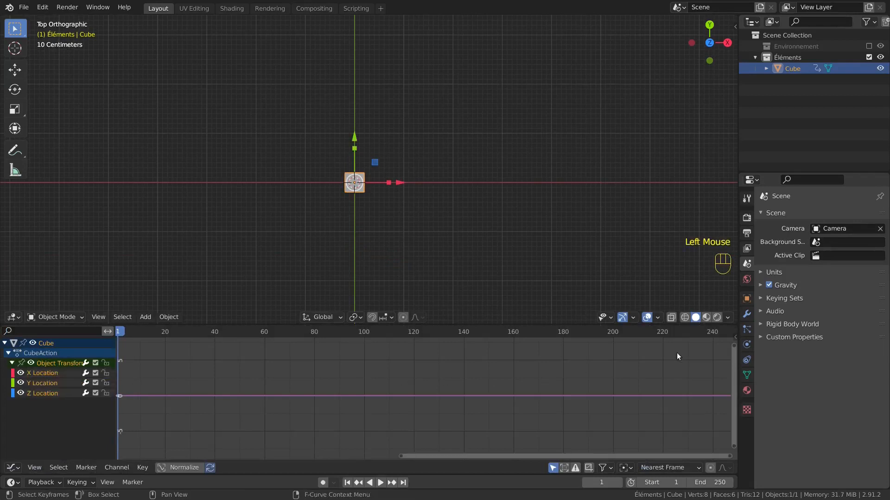
pyautogui.click(735, 336)
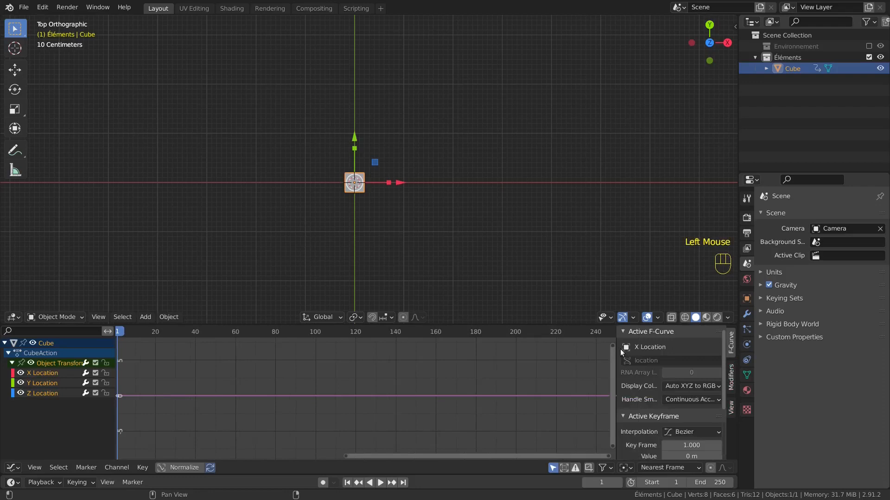
pyautogui.moveTo(612, 351); pyautogui.dragTo(559, 355)
pyautogui.click(730, 380)
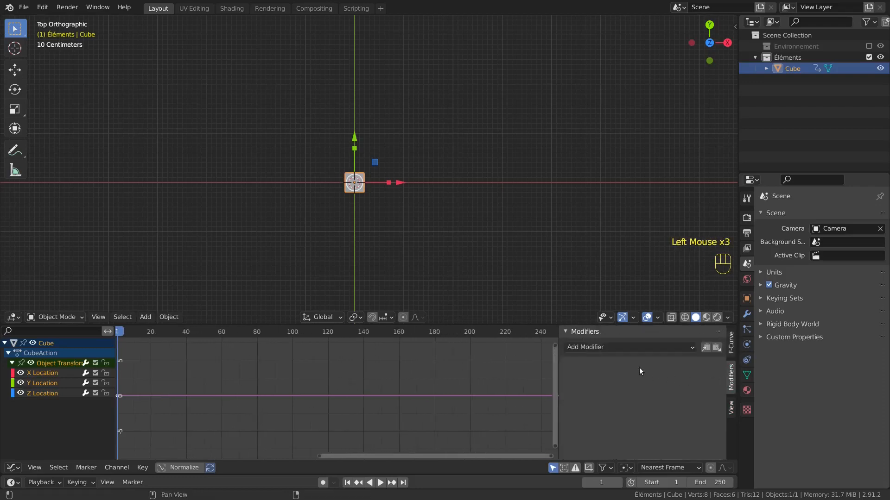
pyautogui.click(614, 347)
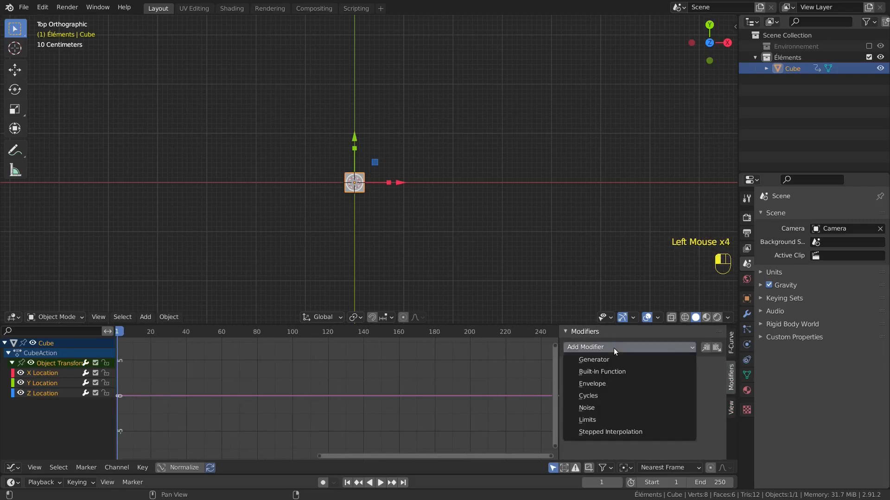
pyautogui.click(614, 369)
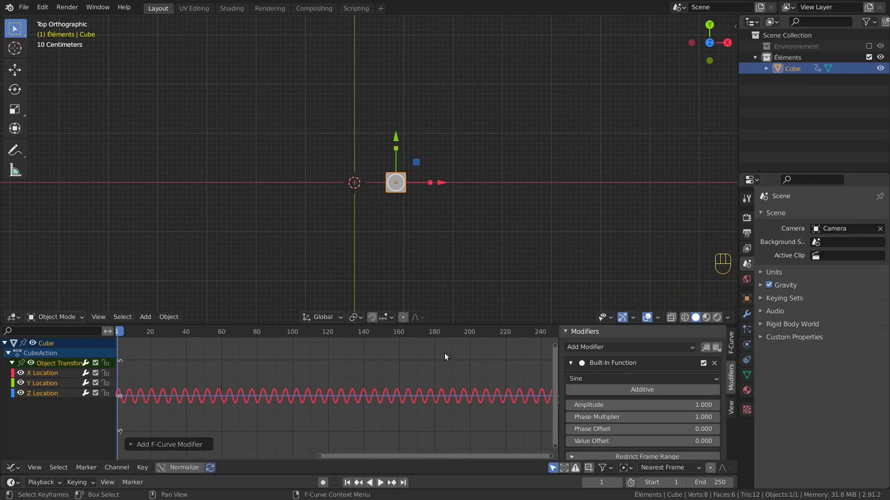
# Scrub the timeline to preview the cube's oscillation and set the sine function's amplitude to 3.
pyautogui.moveTo(371, 332); pyautogui.dragTo(399, 340)
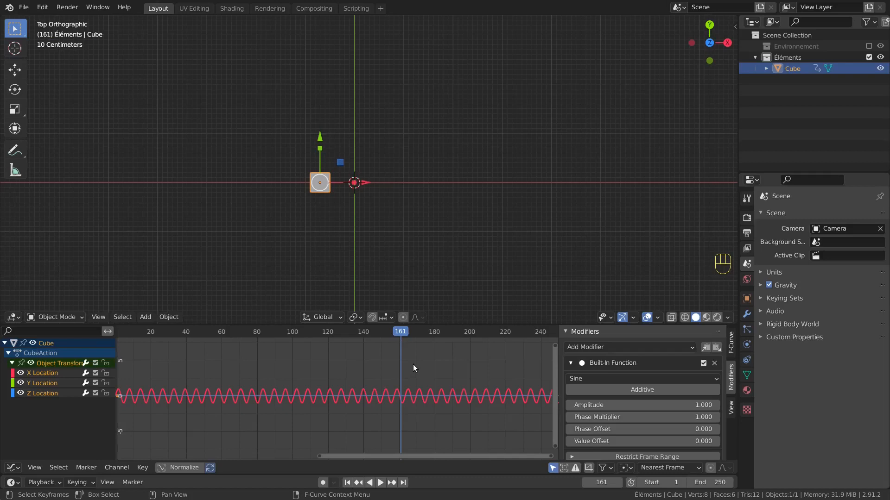
pyautogui.click(586, 404)
pyautogui.write('3')
pyautogui.press('Return')
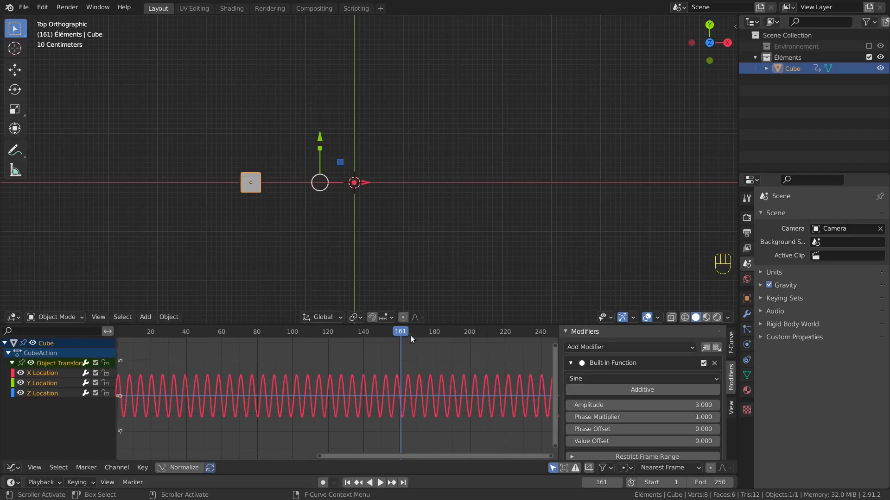
# Set the sine function's phase multiplier to 0.1 and play the animation to check the cube's speed.
pyautogui.click(601, 418)
pyautogui.write('0.1')
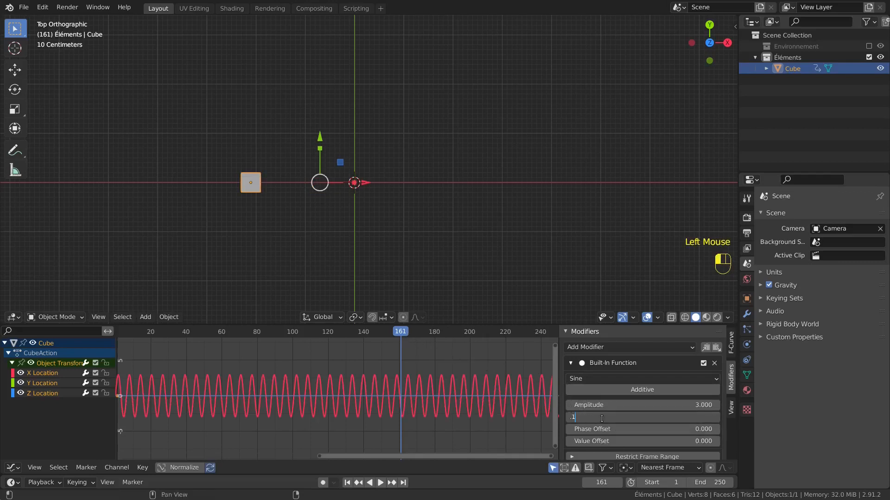
pyautogui.press('Return')
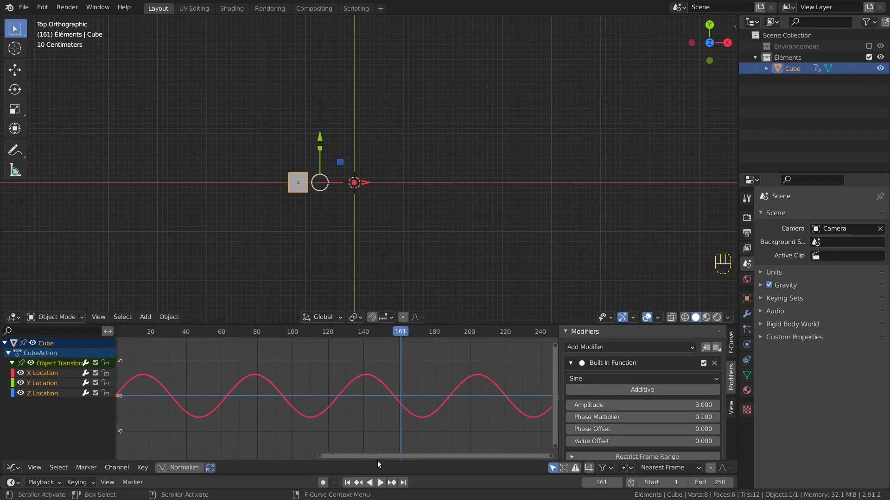
pyautogui.click(380, 482)
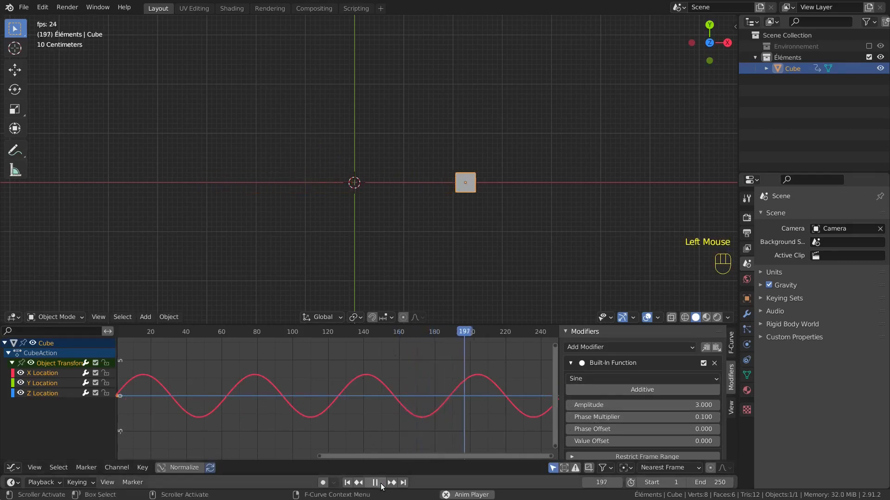
pyautogui.click(380, 485)
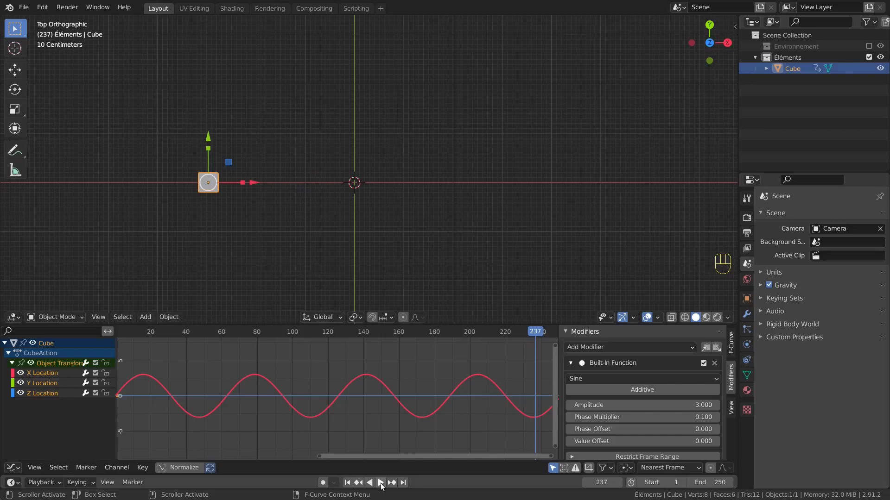
# Restore the sine function's phase multiplier to 1 and set the current frame to 0.
pyautogui.click(607, 417)
pyautogui.write('1')
pyautogui.press('Return')
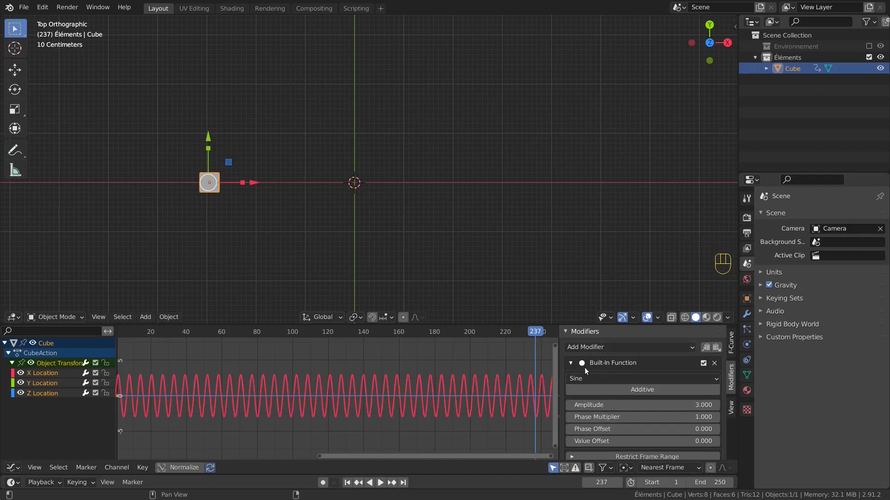
pyautogui.click(606, 483)
pyautogui.write('0')
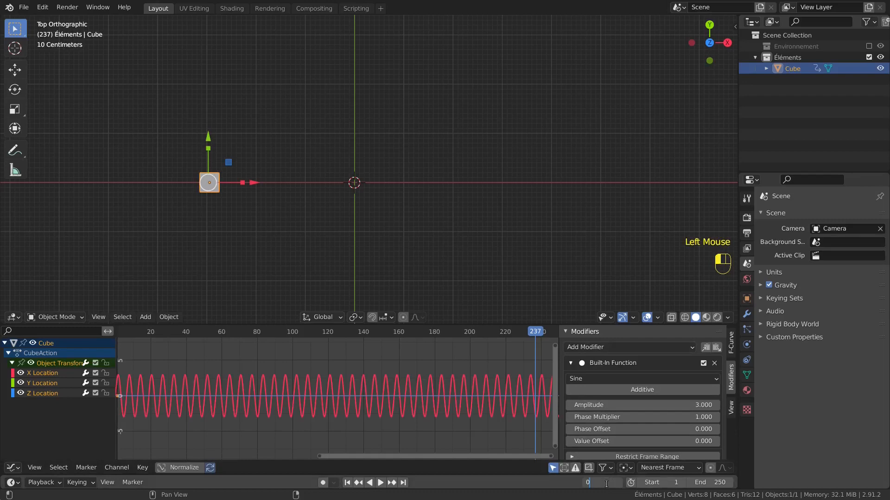
pyautogui.press('Return')
pyautogui.moveTo(226, 364); pyautogui.dragTo(466, 367, button='middle')
pyautogui.scroll(7, 357, 391)
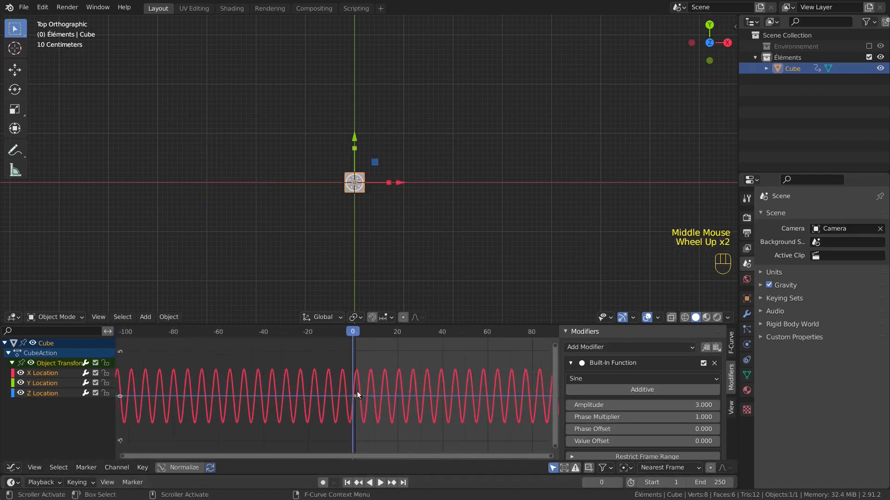
pyautogui.scroll(1, 353, 403)
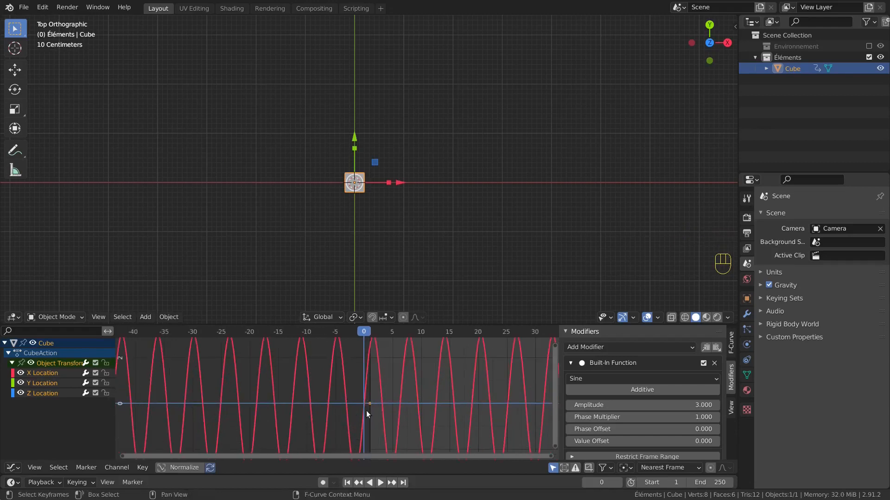
pyautogui.moveTo(593, 429); pyautogui.dragTo(496, 429)
pyautogui.rightClick(593, 429)
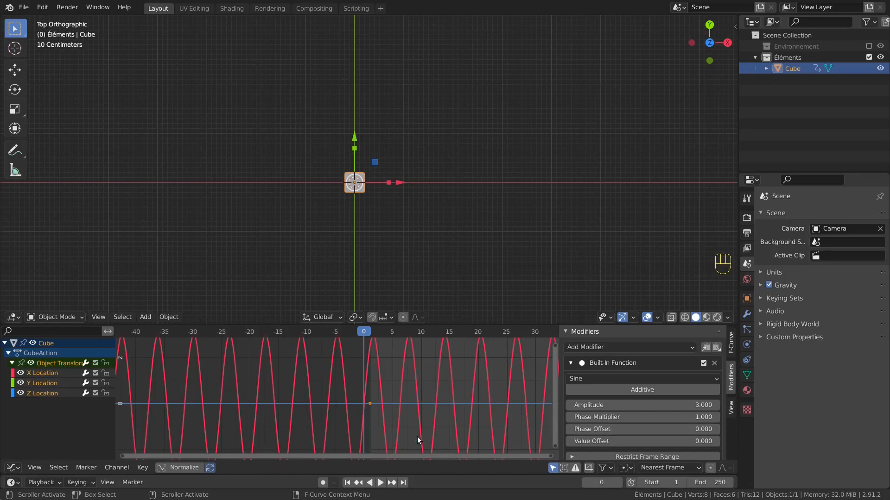
# Move to frame 3 and examine closely where the X Location curve crosses zero just after it.
pyautogui.moveTo(365, 332); pyautogui.dragTo(383, 335)
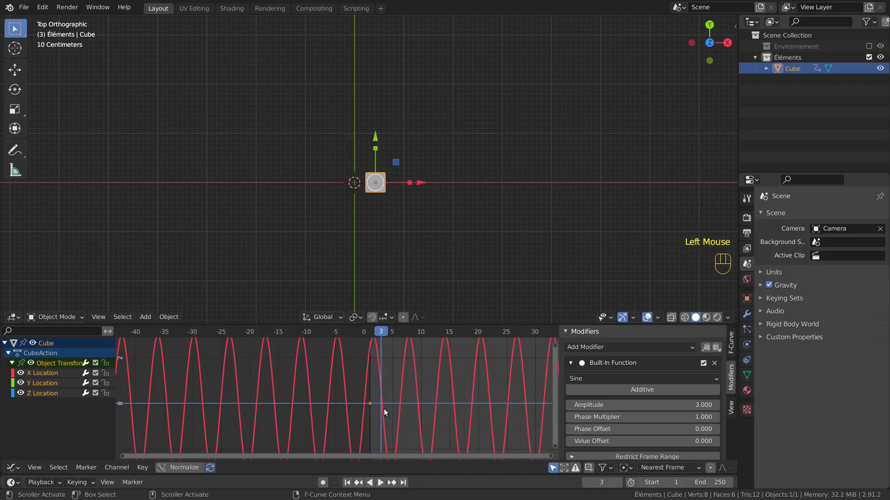
pyautogui.scroll(7, 382, 407)
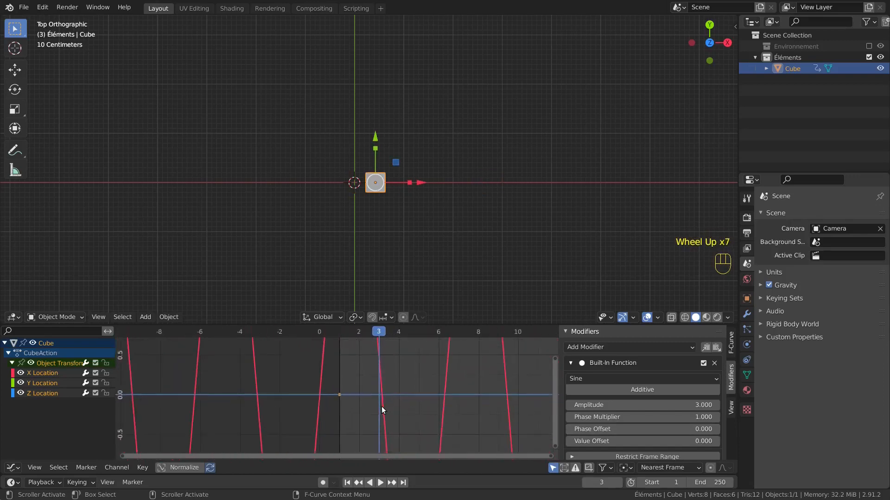
pyautogui.scroll(7, 382, 407)
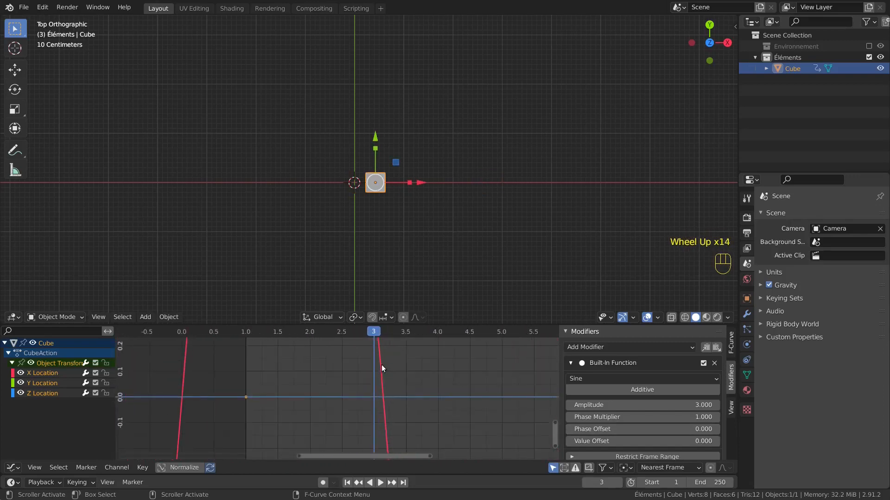
pyautogui.scroll(11, 382, 365)
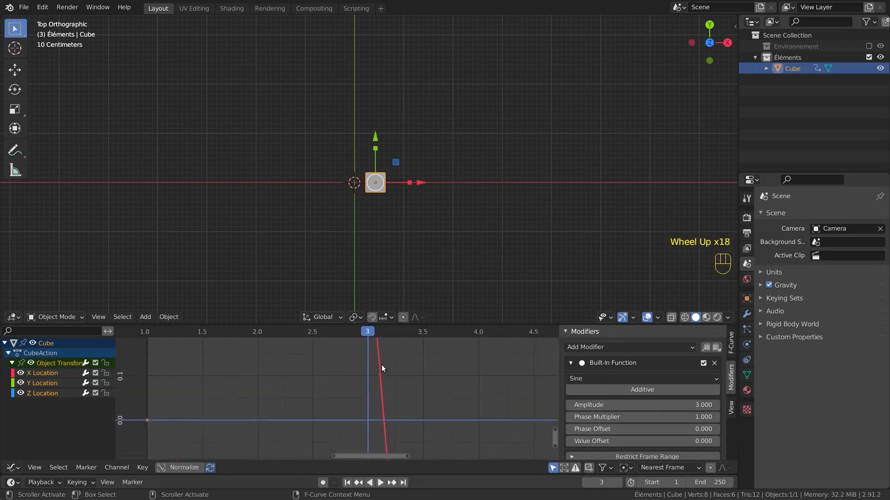
pyautogui.keyDown('shift'); pyautogui.moveTo(381, 424); pyautogui.dragTo(394, 401, button='middle'); pyautogui.keyUp('shift')
pyautogui.scroll(3, 394, 401)
pyautogui.scroll(10, 403, 412)
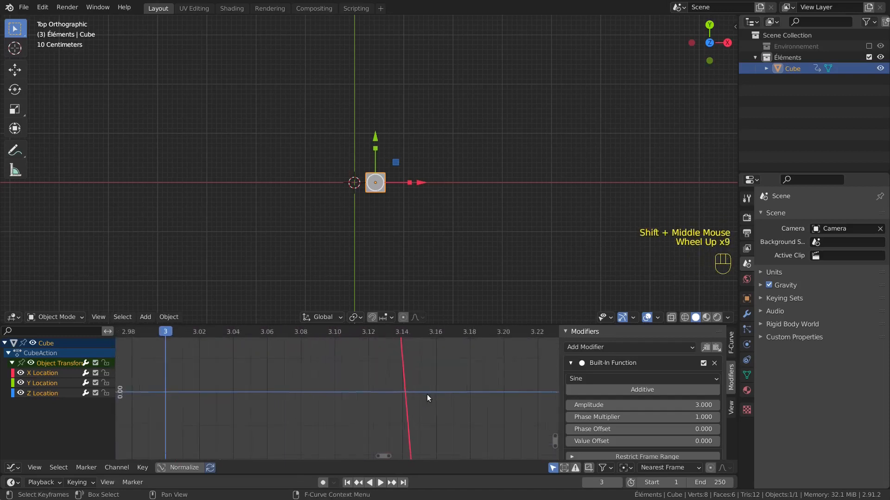
pyautogui.scroll(1, 395, 397)
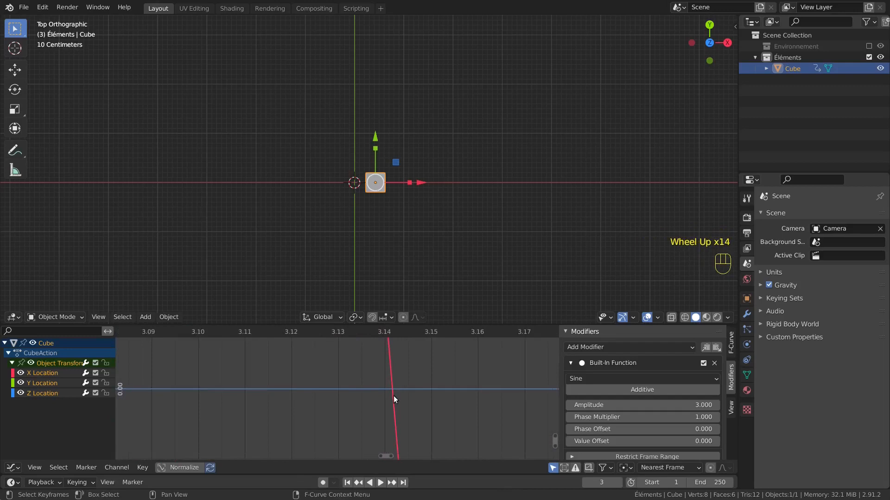
pyautogui.scroll(-8, 394, 396)
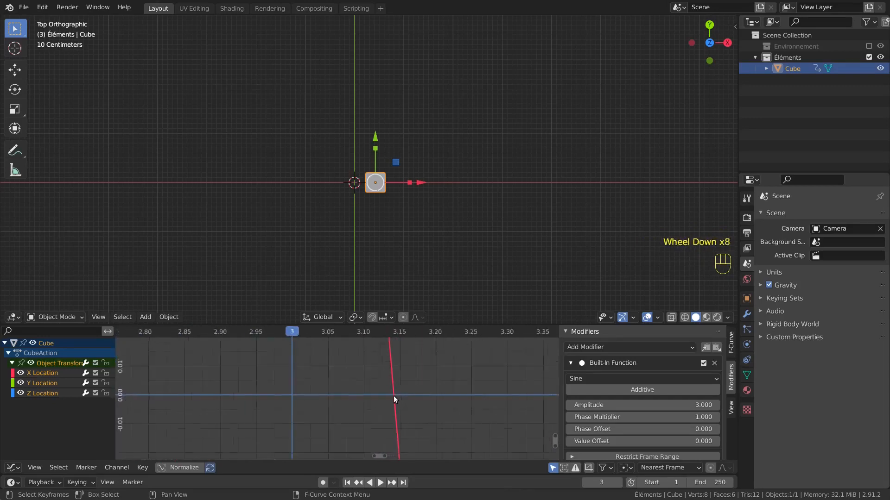
pyautogui.scroll(-13, 393, 397)
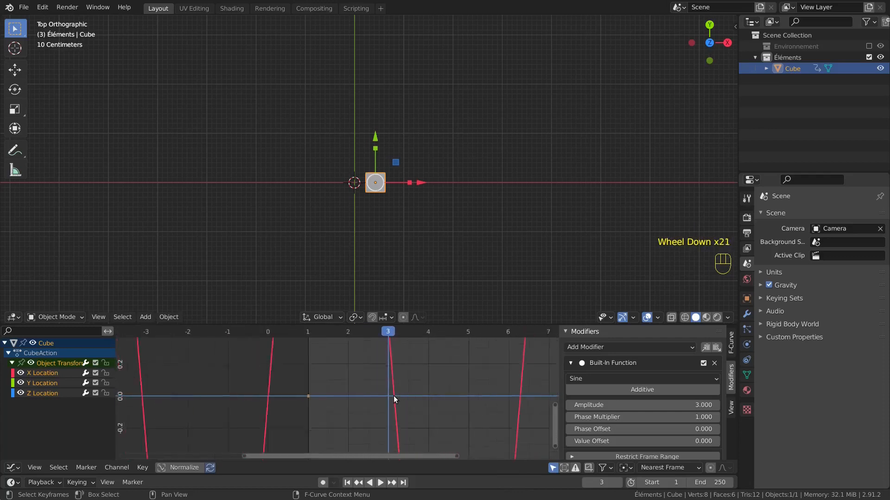
pyautogui.scroll(-11, 394, 396)
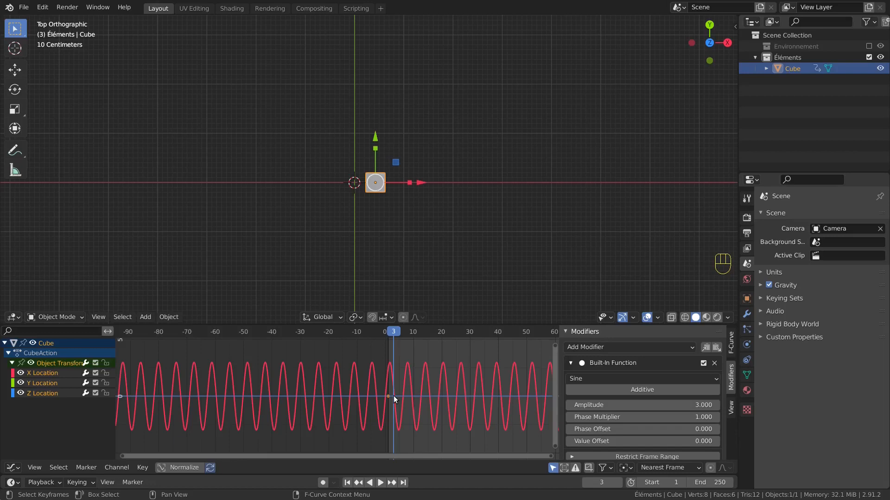
# Set the sine function's phase multiplier to .0654 and play the animation to check the cube's motion.
pyautogui.click(627, 417)
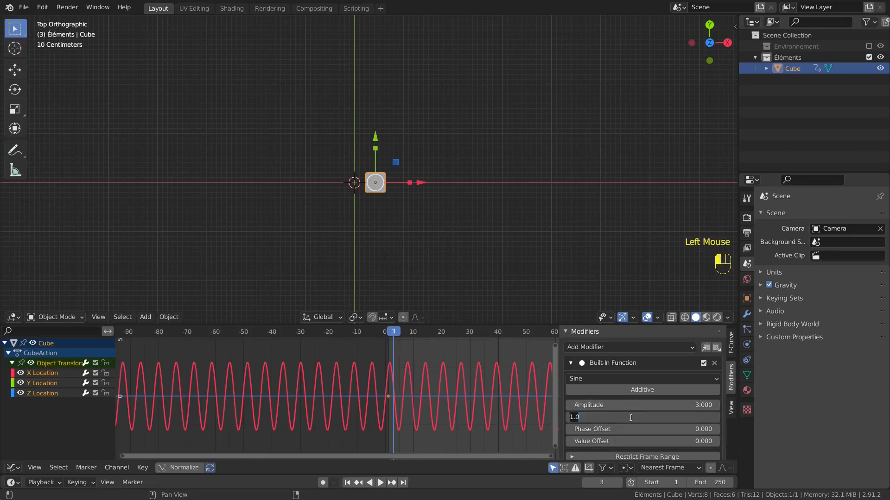
pyautogui.write('.0654')
pyautogui.press('Return')
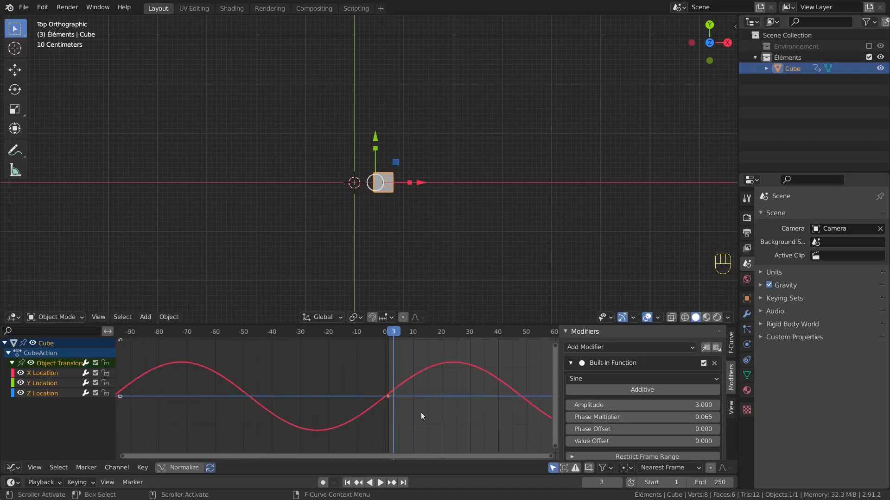
pyautogui.click(380, 483)
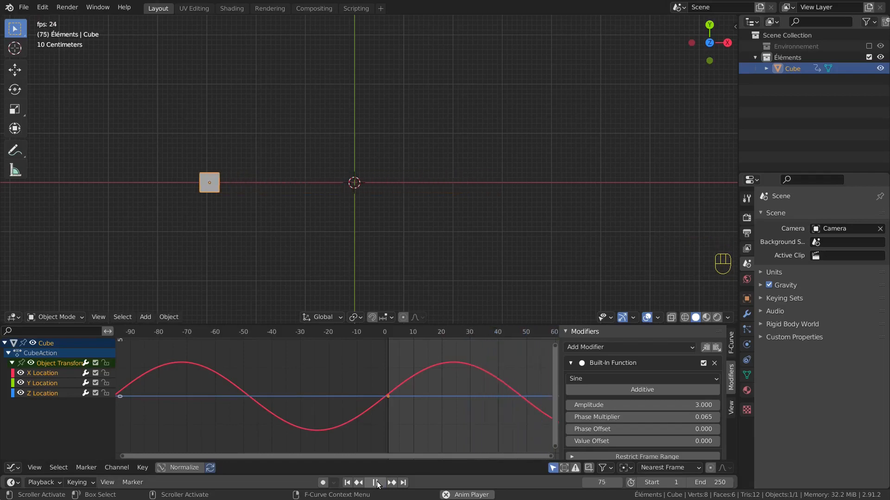
pyautogui.click(376, 482)
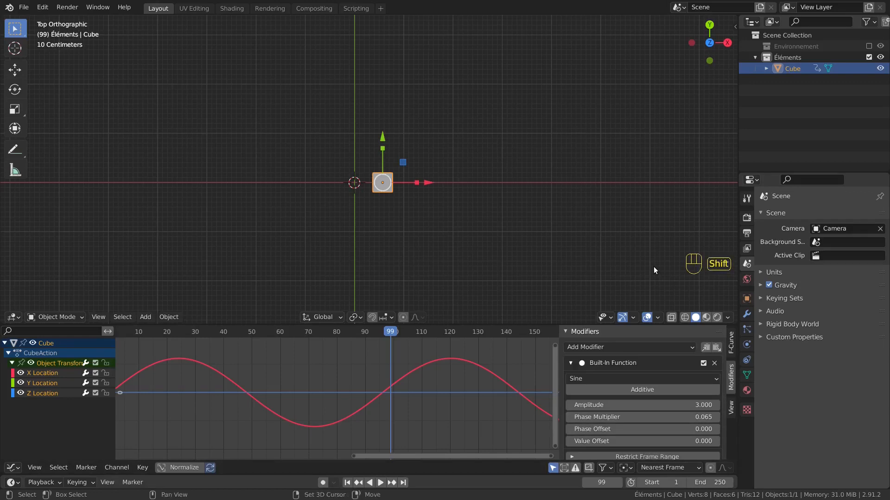
# Add a mesh circle with 32 vertices and a 1 m radius at the world origin.
pyautogui.hotkey('shift', 'a')
pyautogui.moveTo(654, 266)
pyautogui.click(693, 289)
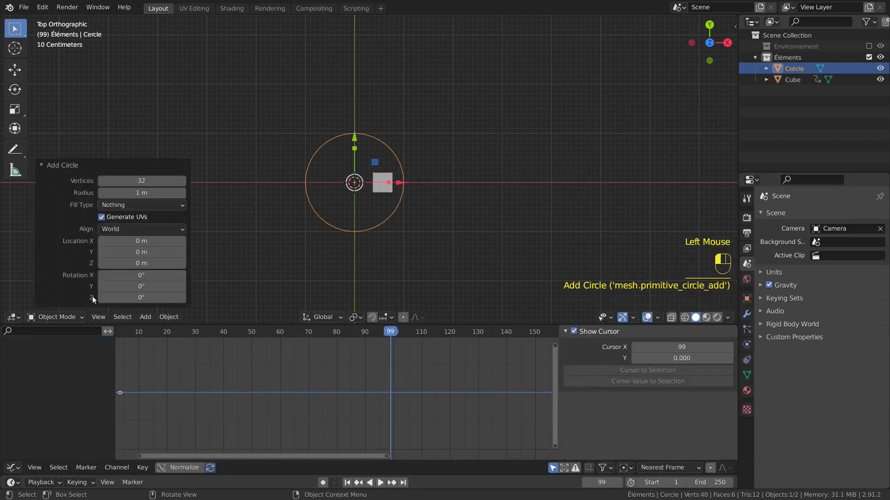
# Set the new circle's radius to 3 m.
pyautogui.click(139, 194)
pyautogui.write('3')
pyautogui.press('Return')
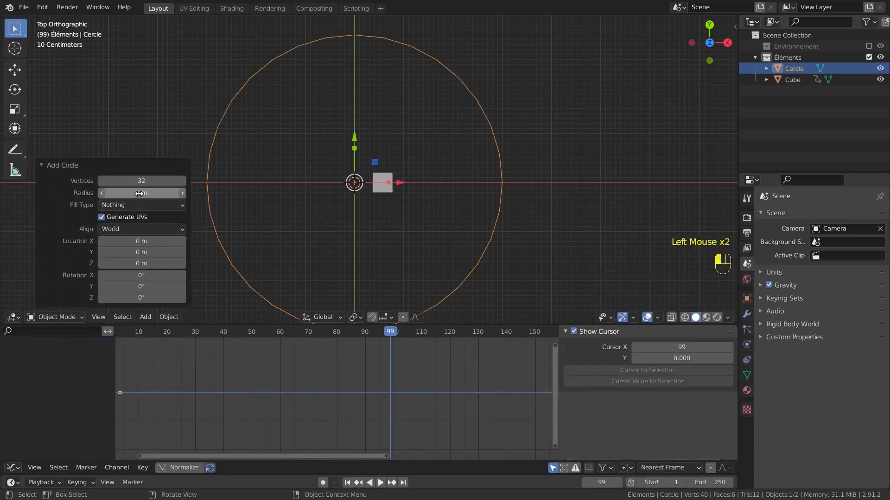
# Extrude the circle's edges inward at a scale of about 0.991 to form a thin ring, and deselect it in Object Mode.
pyautogui.press('Tab')
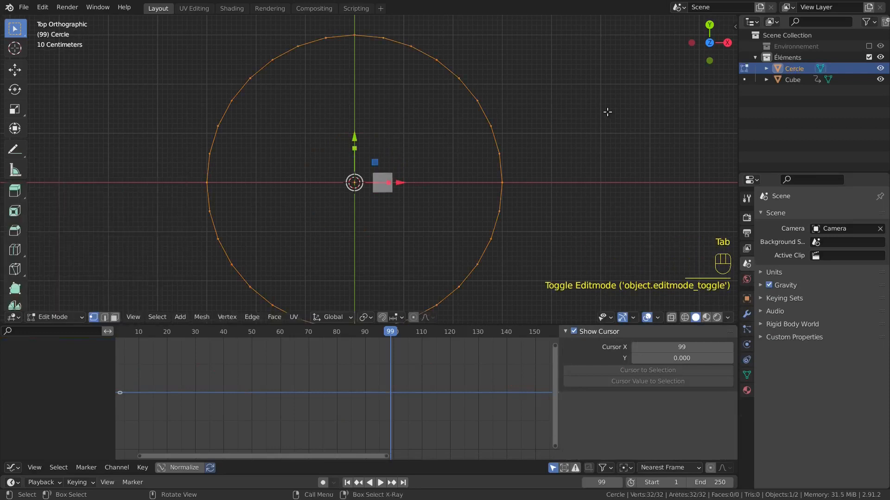
pyautogui.press('e')
pyautogui.press('s')
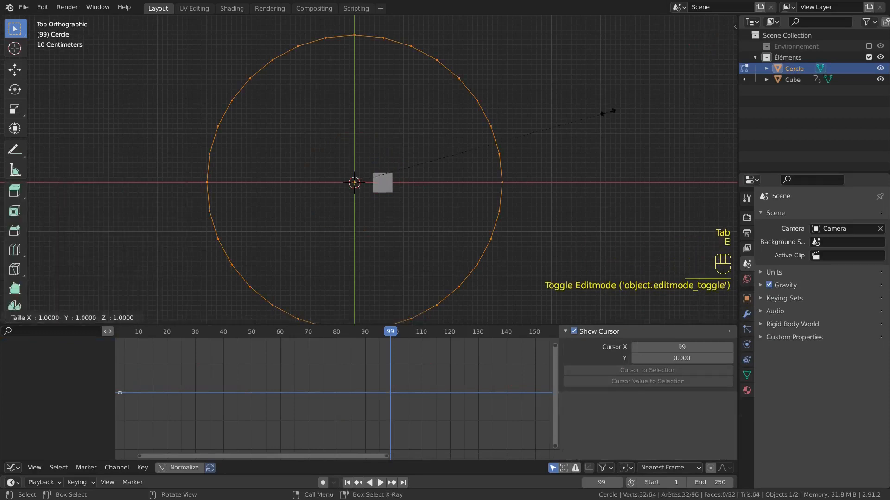
pyautogui.click(606, 113)
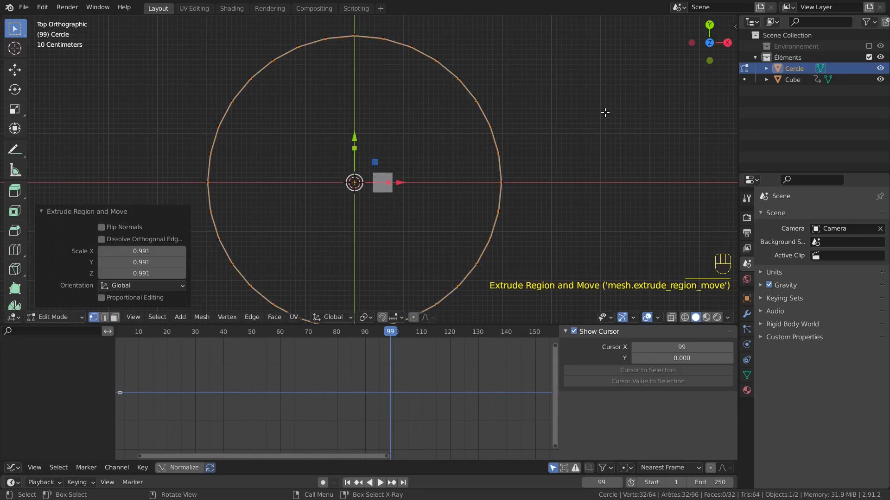
pyautogui.press('Tab')
pyautogui.click(606, 113)
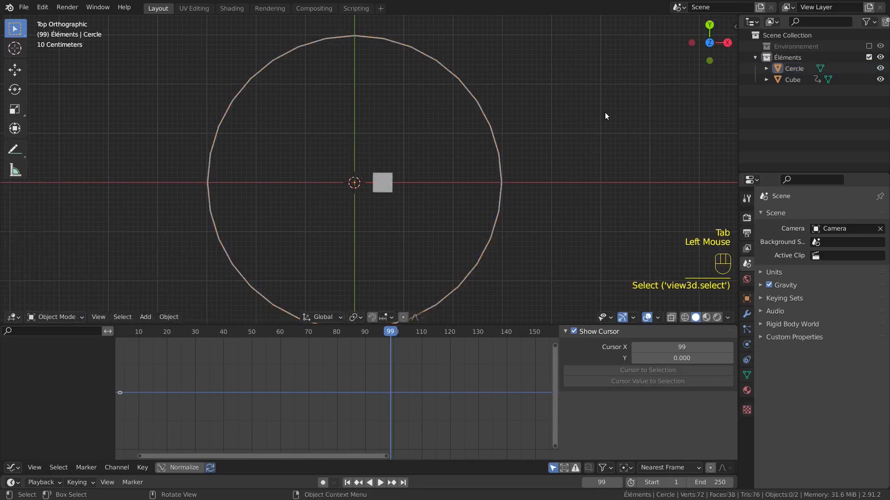
pyautogui.scroll(-1, 605, 112)
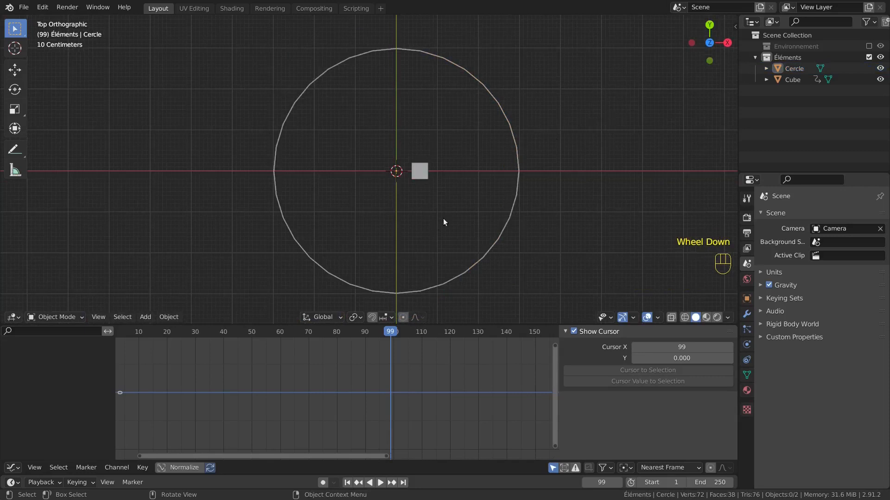
# Move to frame 94 and duplicate the animated cube in place.
pyautogui.click(418, 179)
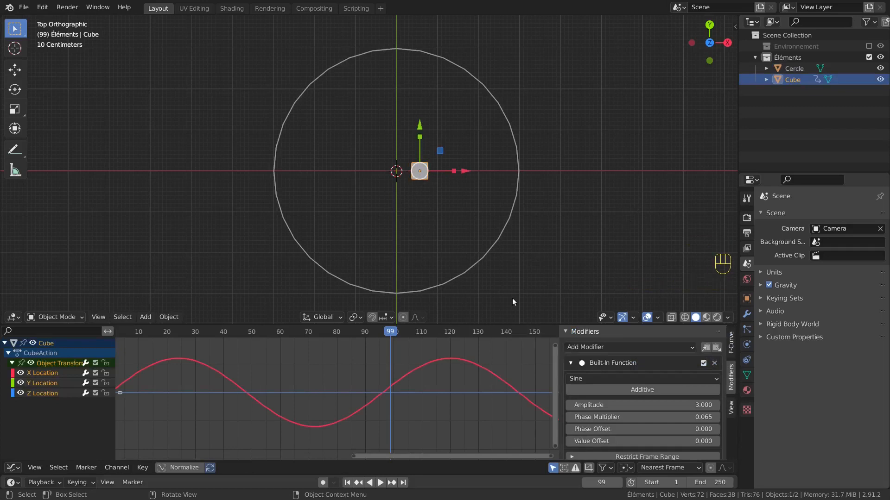
pyautogui.moveTo(392, 332)
pyautogui.mouseDown()
pyautogui.moveTo(413, 332)
pyautogui.moveTo(354, 332)
pyautogui.moveTo(376, 332)
pyautogui.mouseUp()
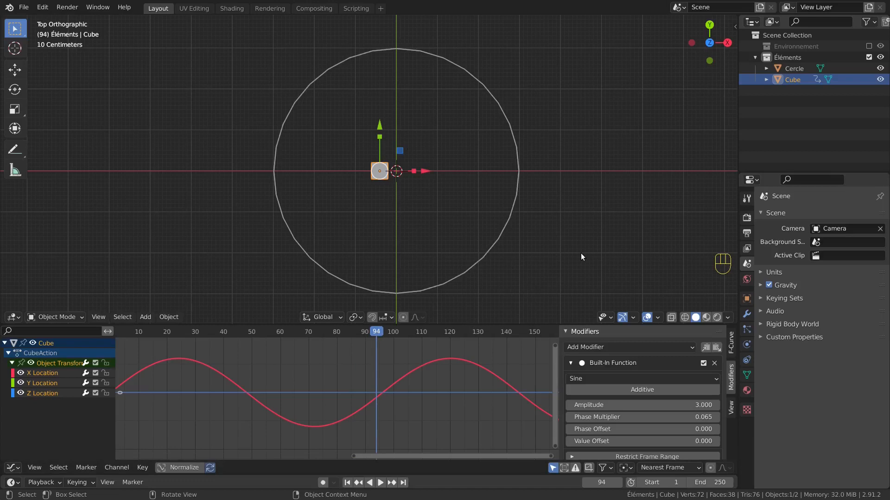
pyautogui.hotkey('shift', 'd')
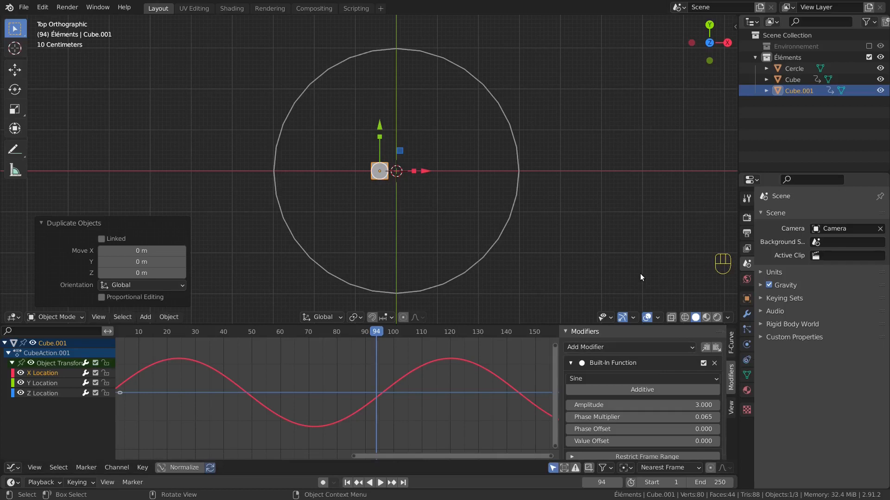
# Copy the duplicate cube's X Location sine modifier to its Y Location curve and set the copy's phase offset to 1.5.
pyautogui.click(705, 347)
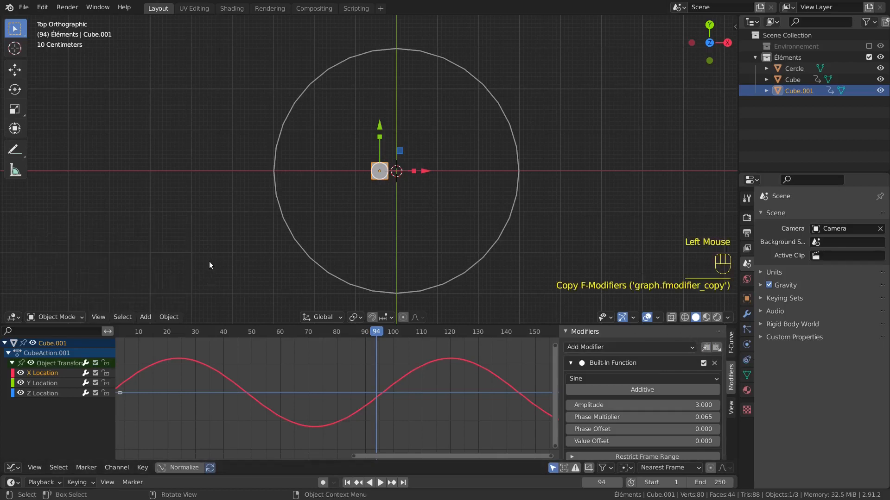
pyautogui.click(64, 382)
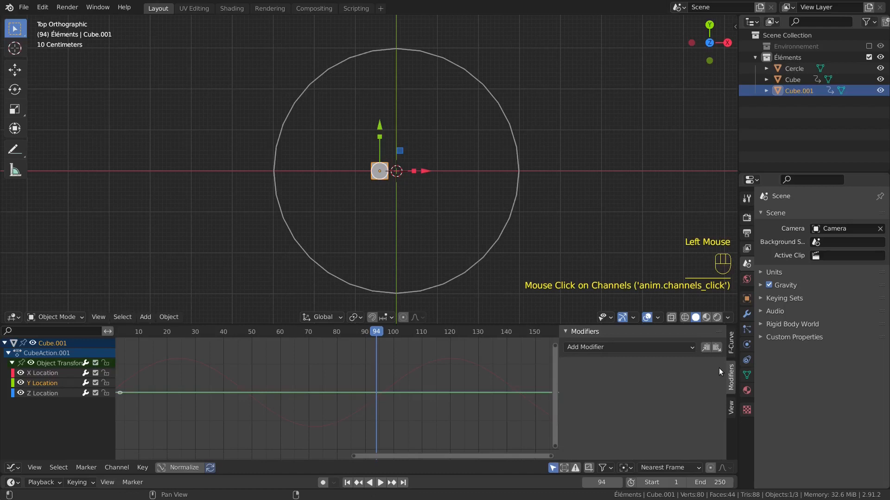
pyautogui.click(716, 348)
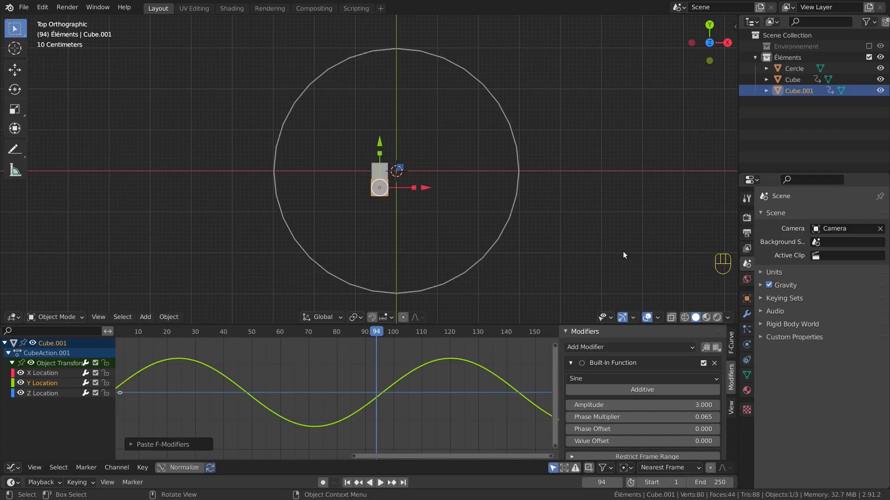
pyautogui.click(634, 429)
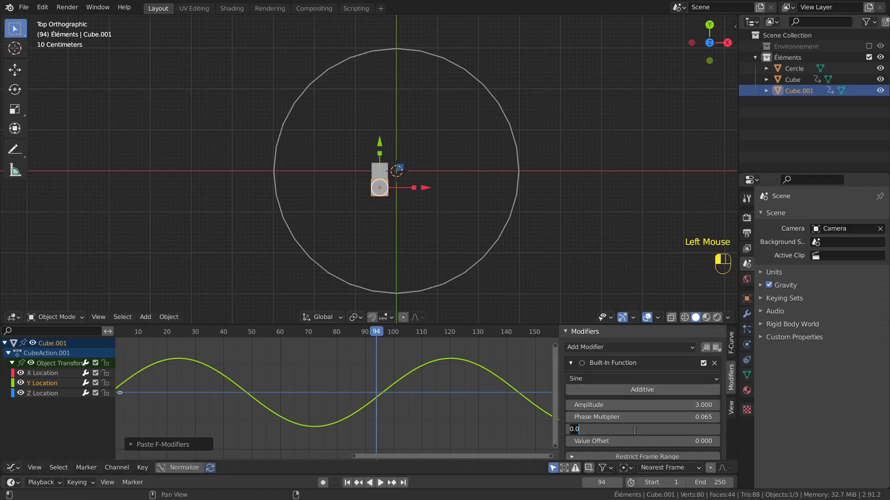
pyautogui.write('1.5')
pyautogui.press('Return')
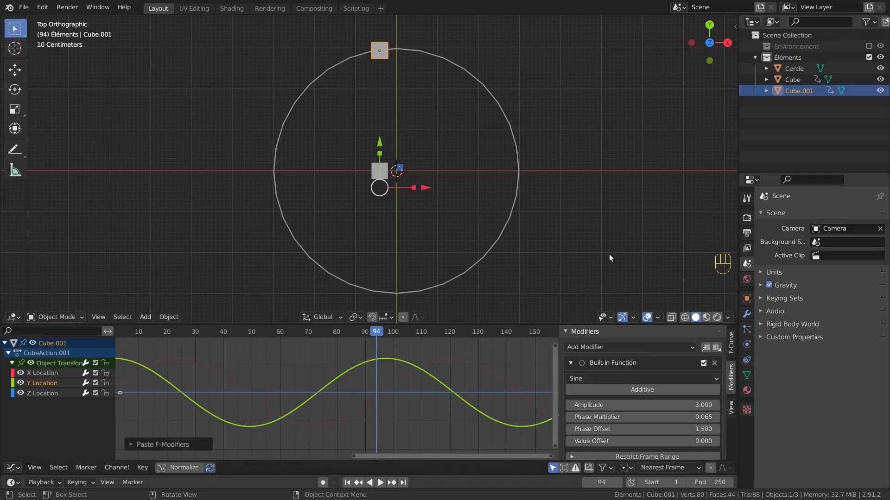
# Remove the sine modifier from the duplicate's X Location curve and scrub back to frame 86 to check its vertical motion.
pyautogui.click(45, 373)
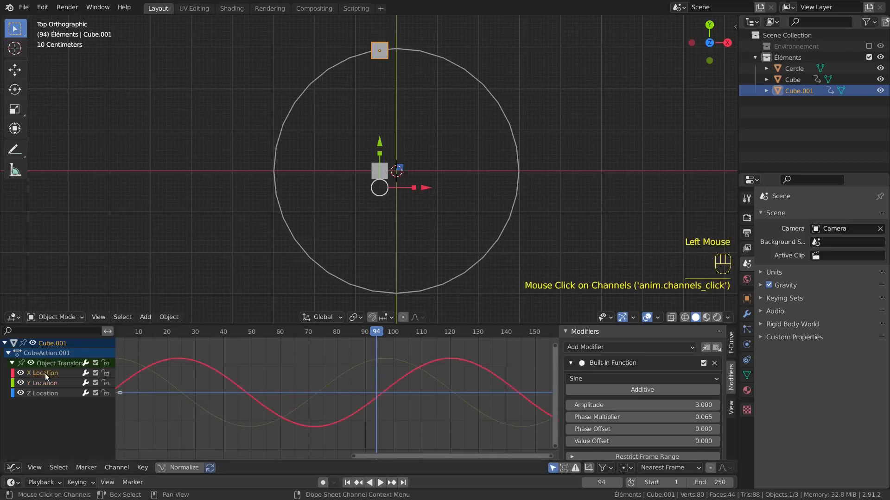
pyautogui.click(714, 364)
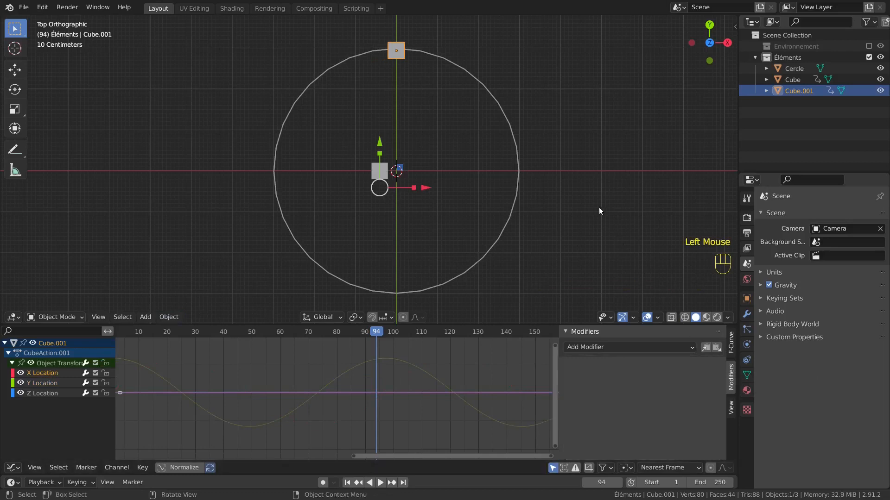
pyautogui.moveTo(375, 333); pyautogui.dragTo(354, 342)
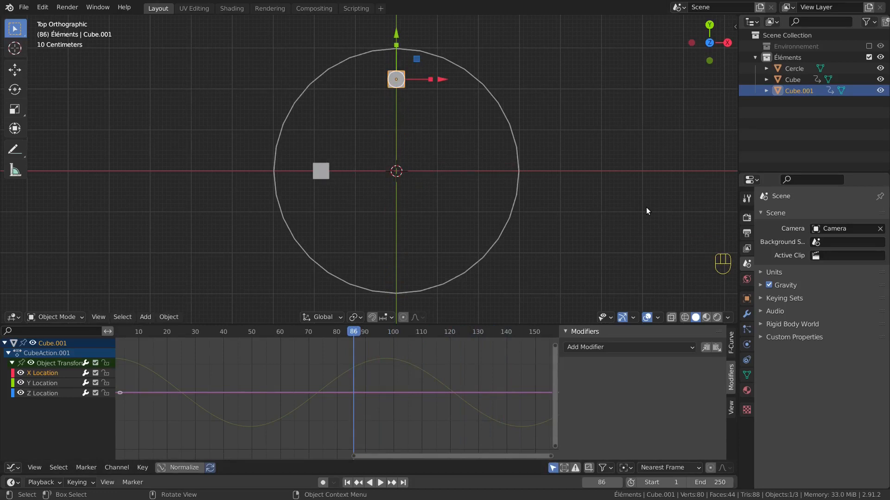
# Duplicate the original cube again in place and copy its X Location sine modifier to the Y Location curve.
pyautogui.click(319, 174)
pyautogui.hotkey('shift', 'd')
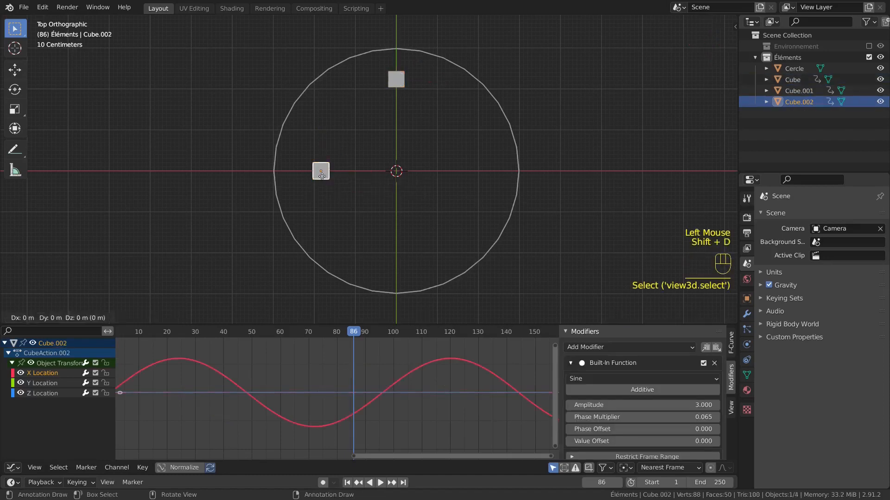
pyautogui.click(321, 176)
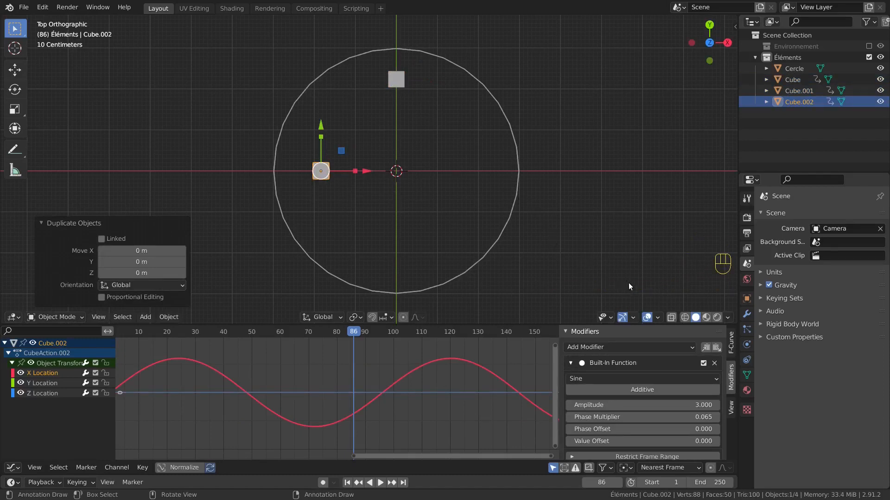
pyautogui.click(706, 347)
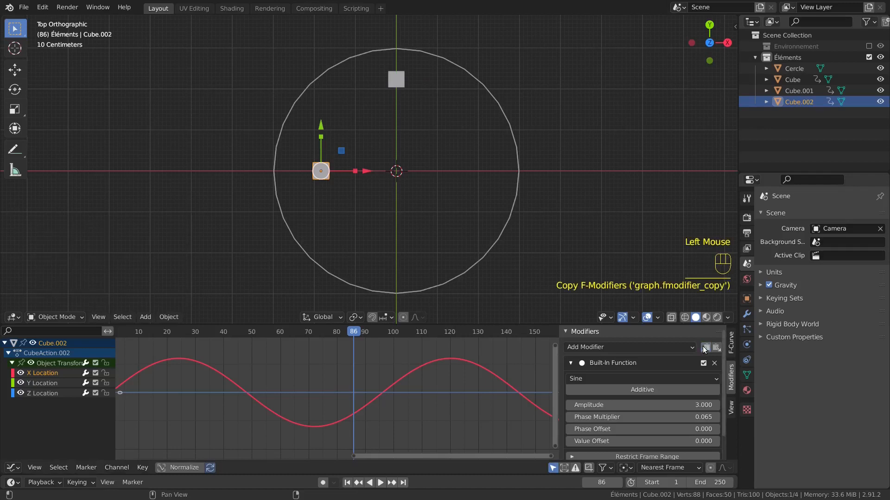
pyautogui.click(66, 385)
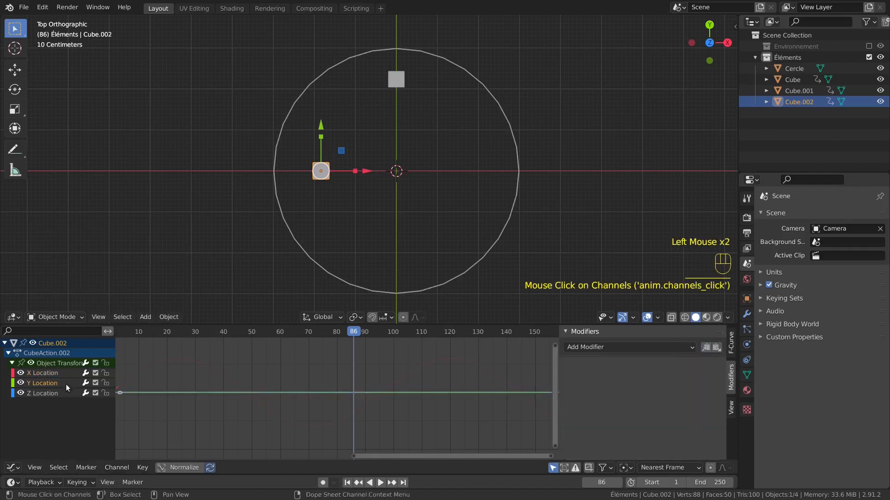
pyautogui.click(716, 349)
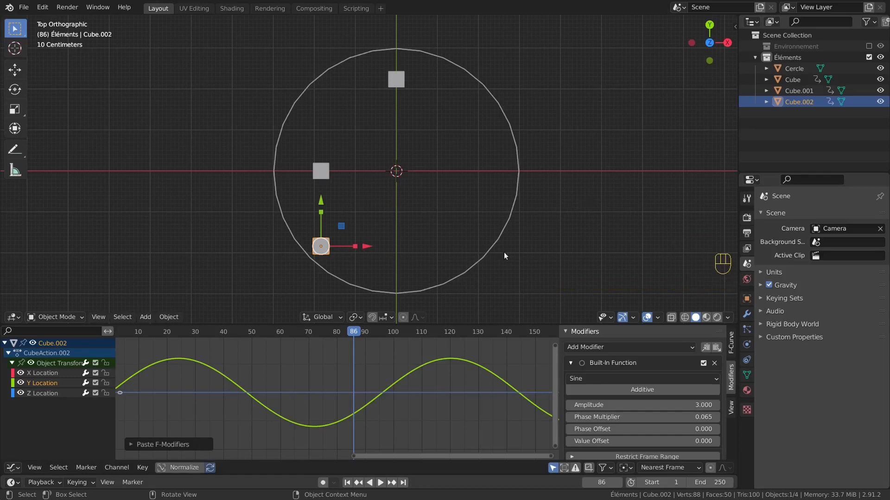
# Play the animation to compare the three cubes' motion, and scrub to frame 120 where the sine curve peaks.
pyautogui.click(381, 484)
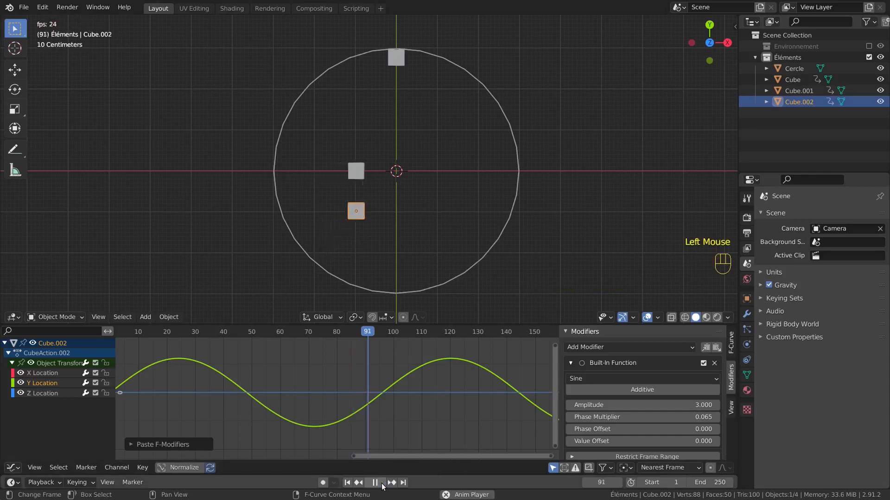
pyautogui.click(381, 483)
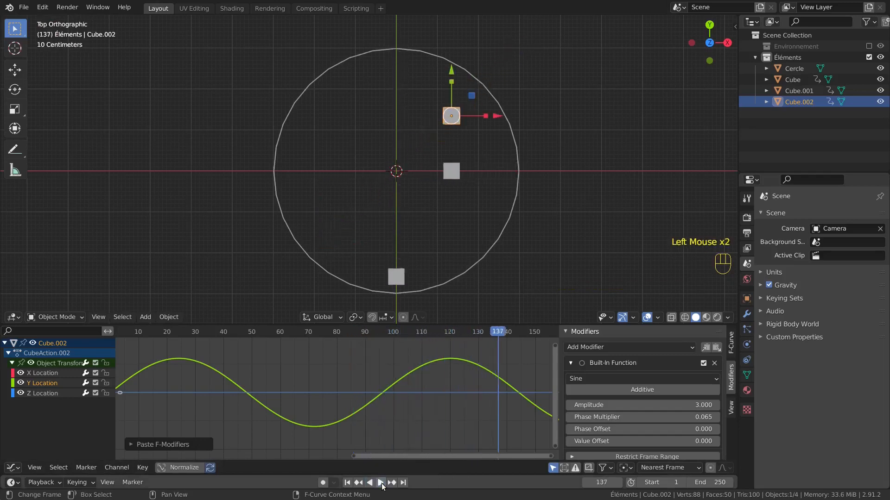
pyautogui.moveTo(482, 334); pyautogui.dragTo(455, 333)
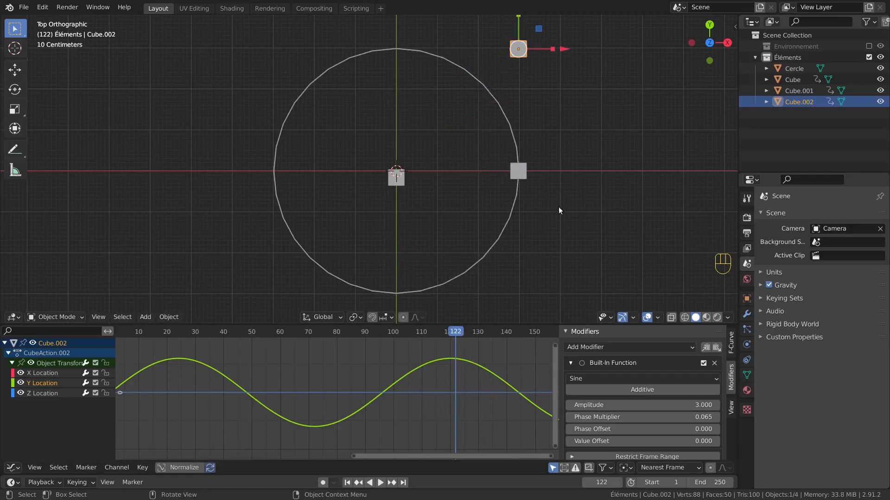
pyautogui.moveTo(455, 333); pyautogui.dragTo(450, 330)
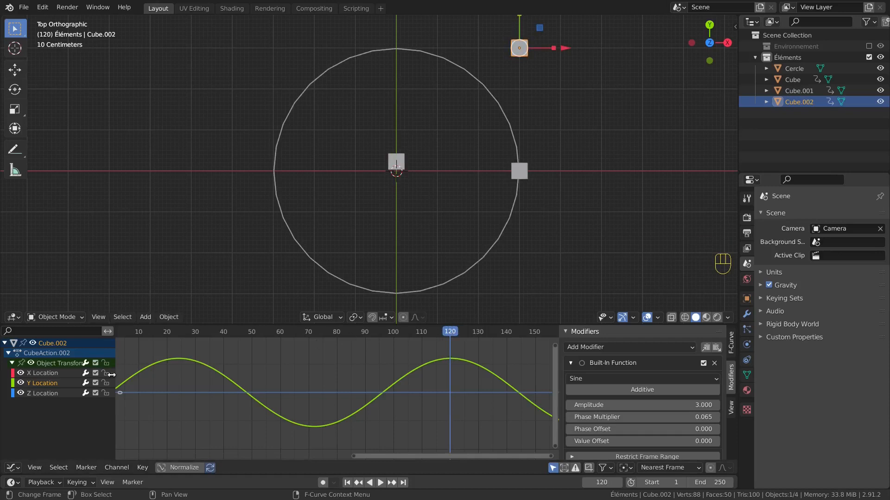
# Lower the third cube's Y Location sine amplitude until it meets the circle's height, and set its X Location amplitude to 2.3.
pyautogui.moveTo(674, 405)
pyautogui.mouseDown()
pyautogui.moveTo(639, 405)
pyautogui.moveTo(672, 405)
pyautogui.moveTo(662, 405)
pyautogui.mouseUp()
pyautogui.click(49, 374)
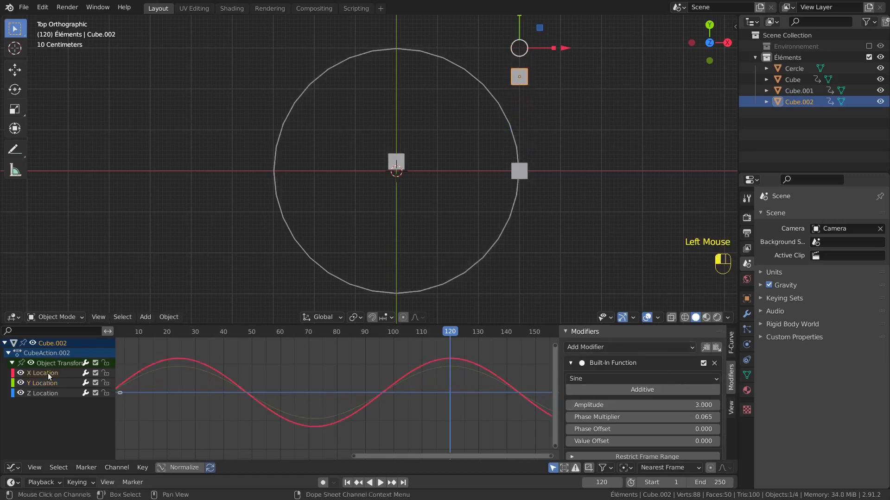
pyautogui.doubleClick(598, 407)
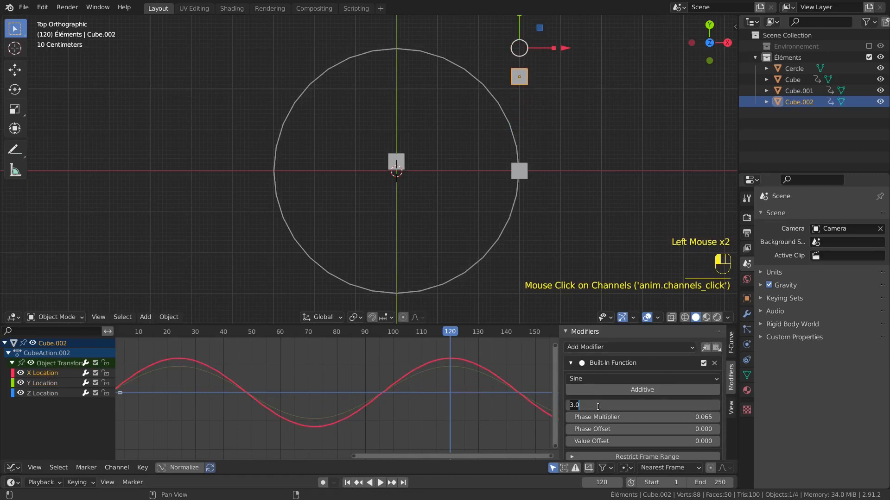
pyautogui.write('2.3')
pyautogui.press('Return')
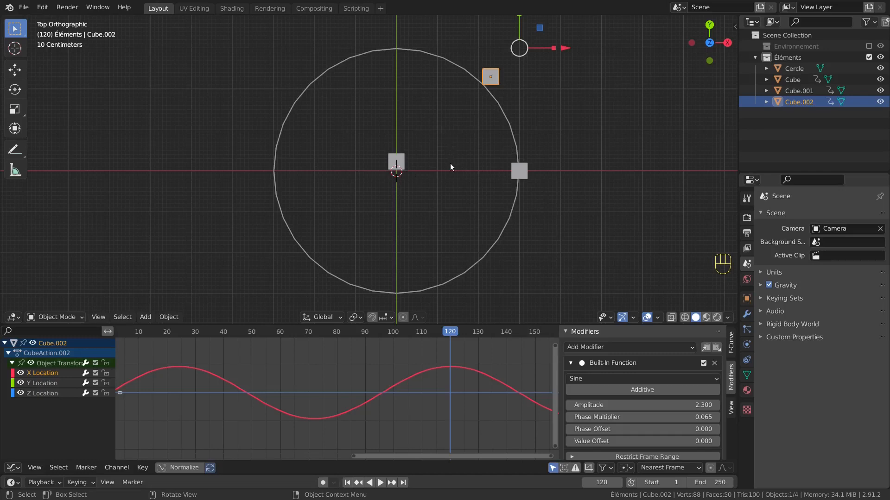
# Annotate a square spanning from the world origin to the third cube on the circle, erase it, and return to the selection tool.
pyautogui.click(16, 150)
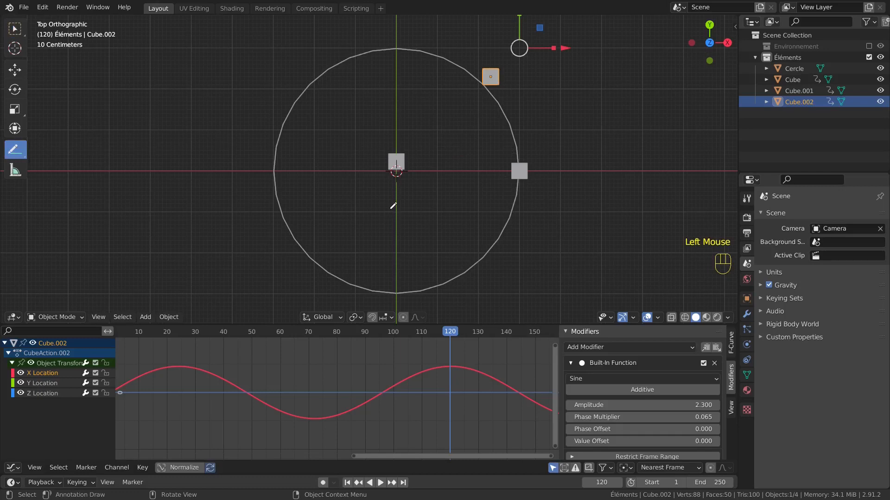
pyautogui.moveTo(396, 172); pyautogui.dragTo(501, 168)
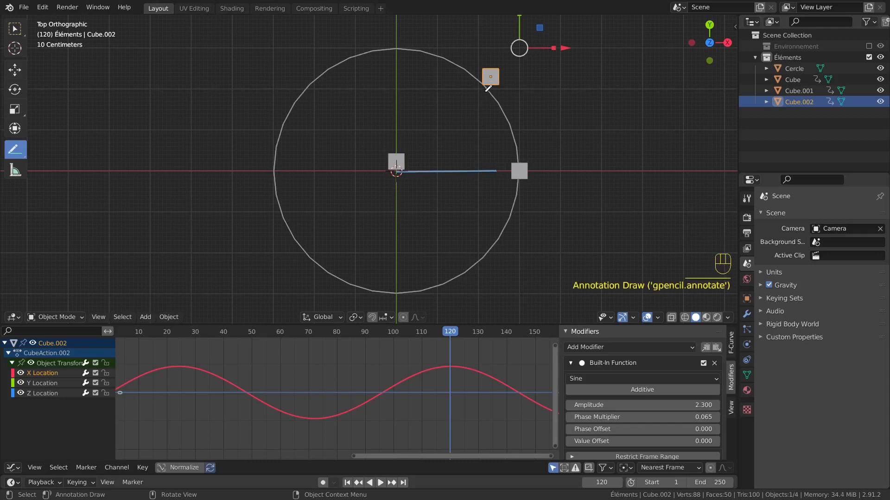
pyautogui.moveTo(485, 80); pyautogui.dragTo(485, 185)
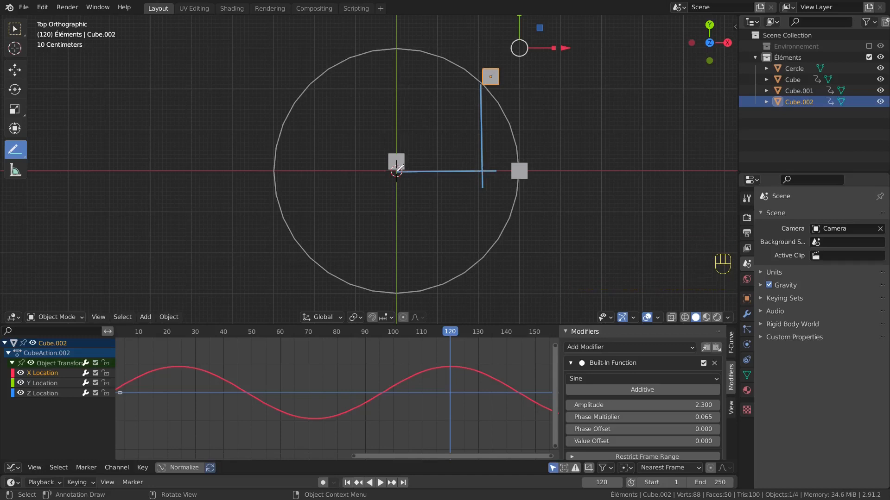
pyautogui.moveTo(398, 167); pyautogui.dragTo(398, 82)
pyautogui.moveTo(399, 72); pyautogui.dragTo(399, 74)
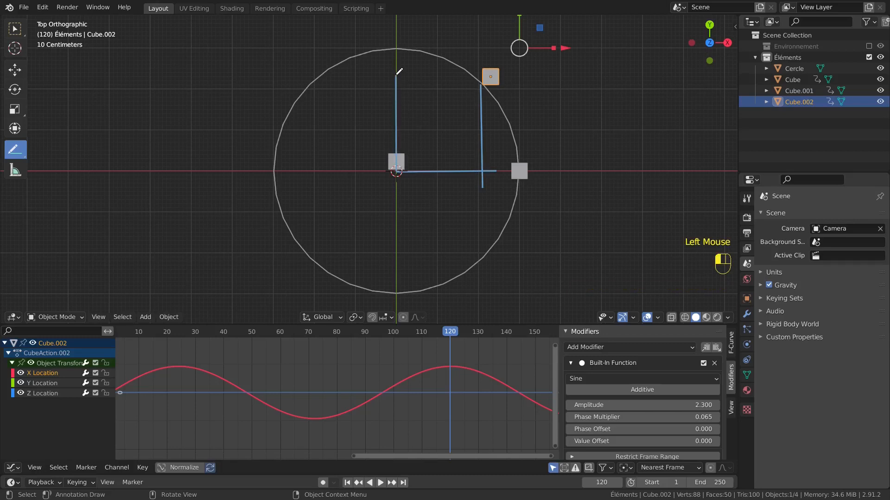
pyautogui.moveTo(477, 82); pyautogui.dragTo(387, 83)
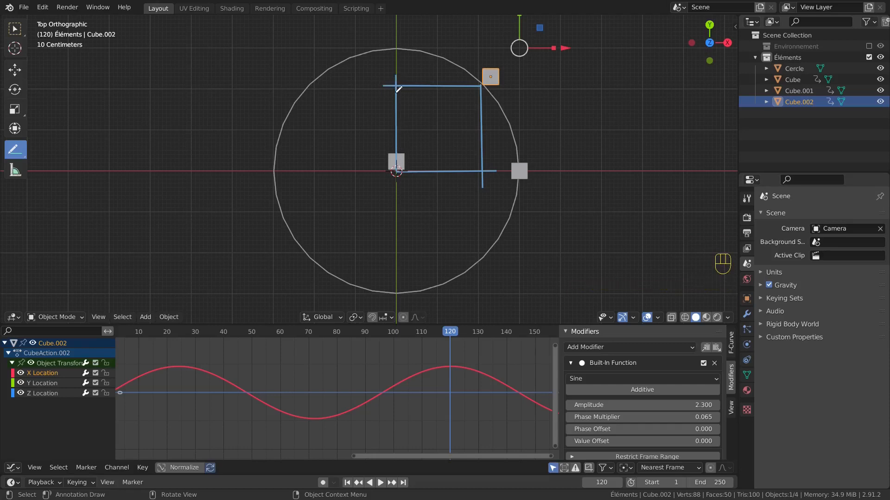
pyautogui.moveTo(407, 89)
pyautogui.keyDown('ctrl'); pyautogui.mouseDown()
pyautogui.moveTo(387, 80)
pyautogui.moveTo(421, 104)
pyautogui.moveTo(488, 120)
pyautogui.moveTo(496, 192)
pyautogui.moveTo(396, 171)
pyautogui.moveTo(362, 176)
pyautogui.mouseUp(); pyautogui.keyUp('ctrl')
pyautogui.click(14, 29)
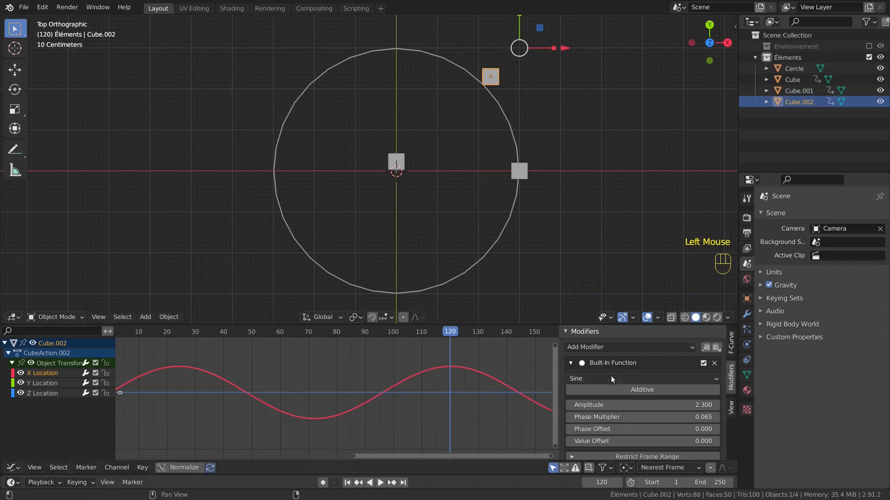
# Set the third cube's X Location sine amplitude to cos(pi/4)*3 and remove the sine modifier from its Y Location curve.
pyautogui.click(612, 406)
pyautogui.write('cos(')
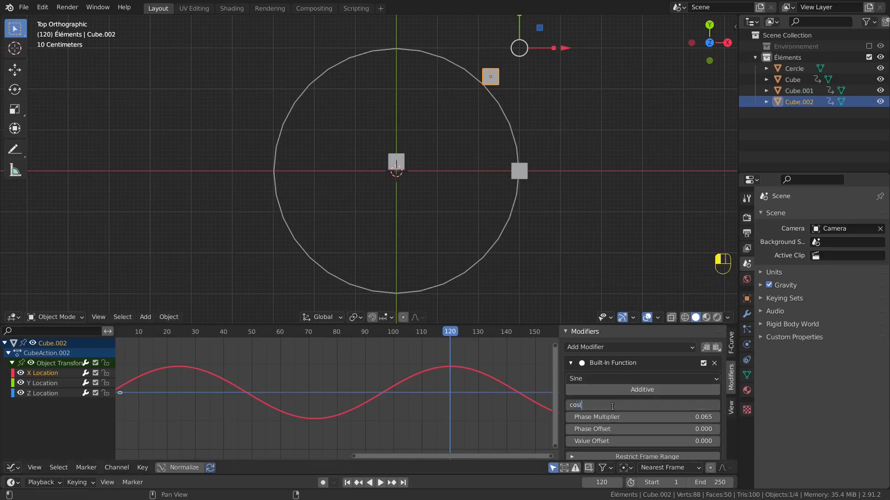
pyautogui.write('pi/4)*3')
pyautogui.press('Return')
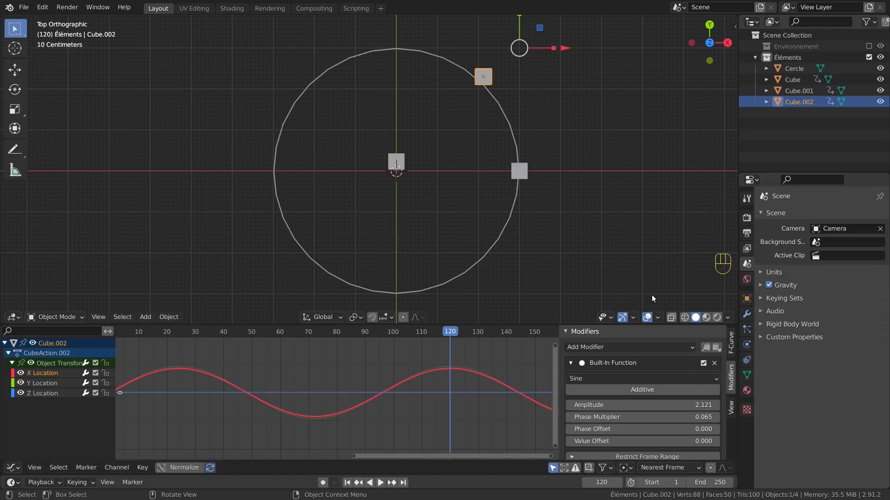
pyautogui.click(43, 383)
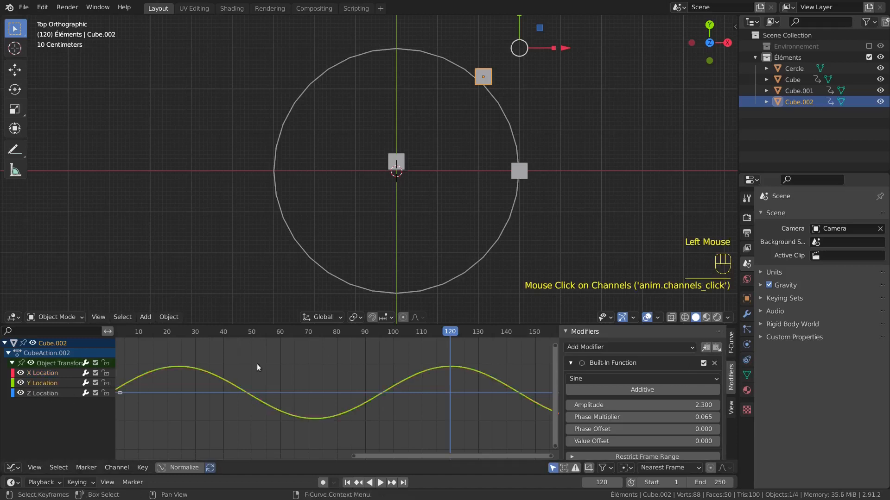
pyautogui.click(714, 363)
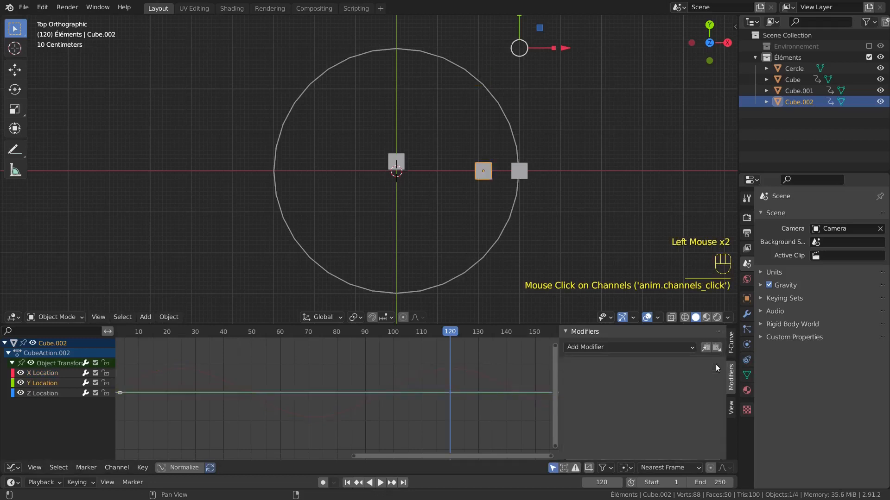
# Set the phase offset of the third cube's X Location sine modifier to 0.75.
pyautogui.click(46, 374)
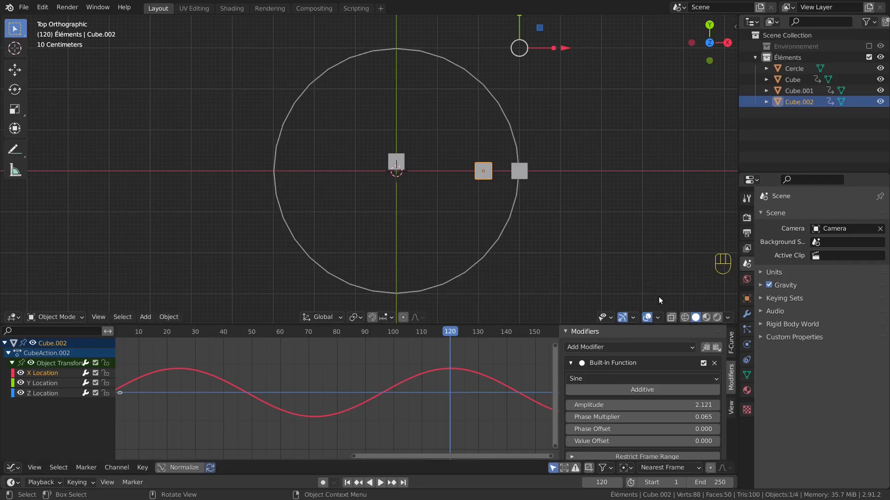
pyautogui.click(677, 429)
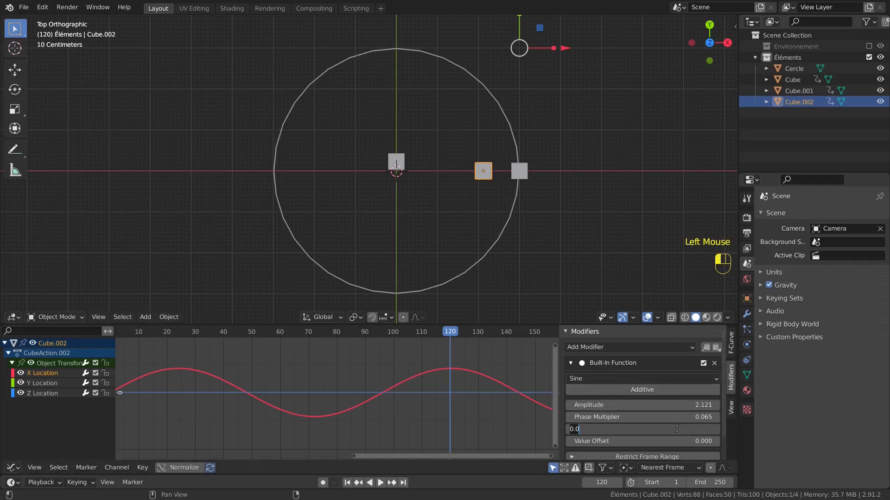
pyautogui.write('.75')
pyautogui.press('Return')
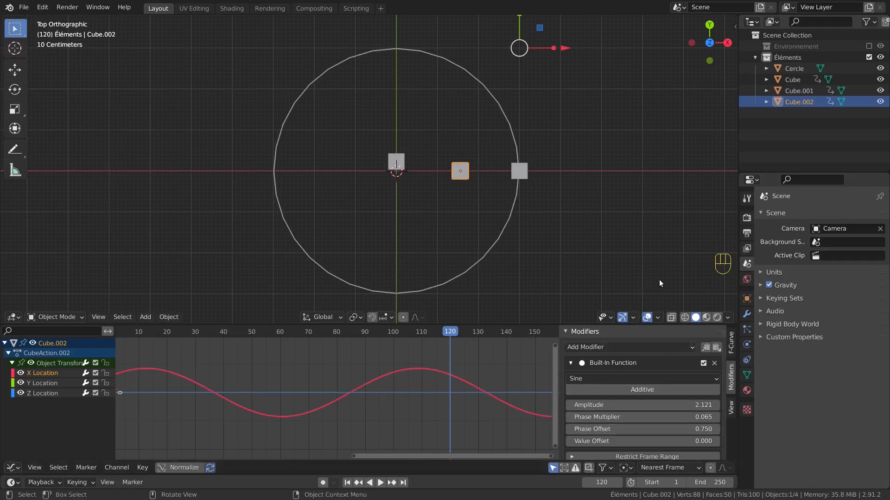
# Copy the third cube's X Location sine modifier to its Y Location curve and play the animation to check the motion.
pyautogui.click(705, 349)
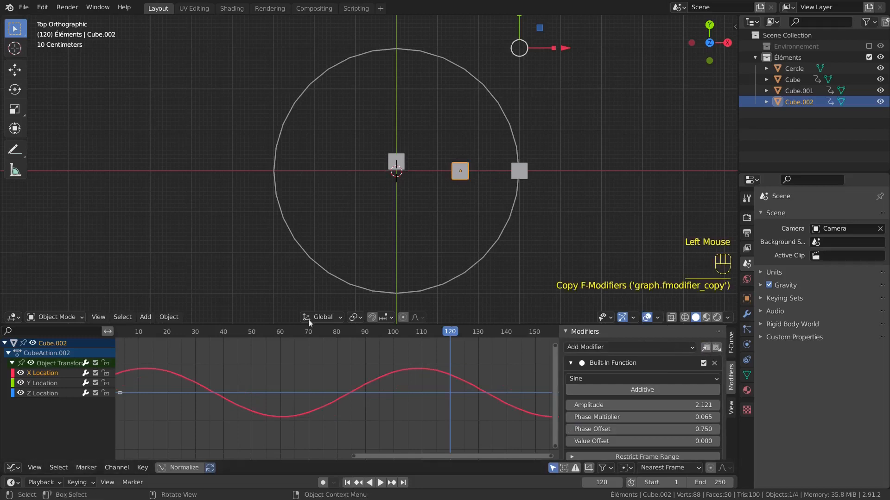
pyautogui.click(49, 384)
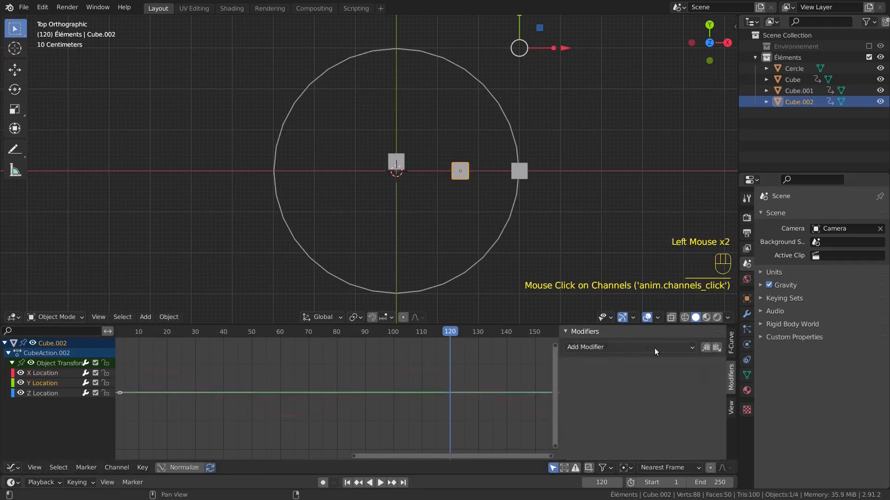
pyautogui.click(716, 349)
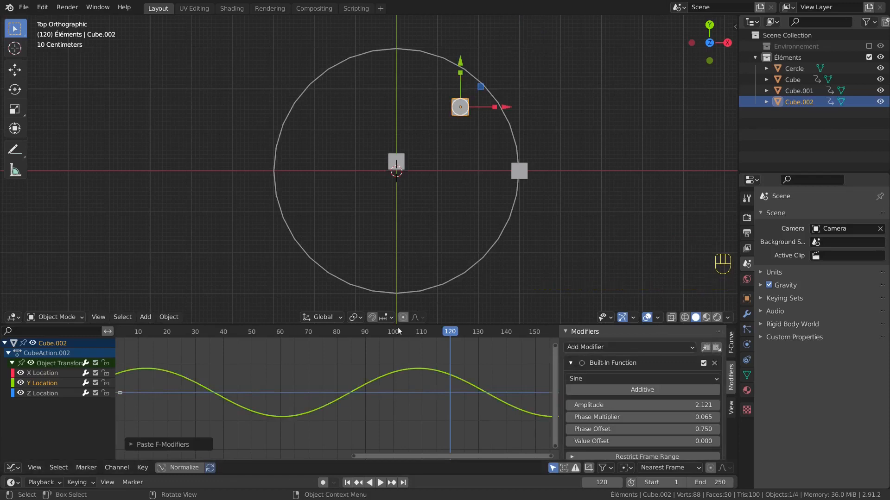
pyautogui.click(380, 483)
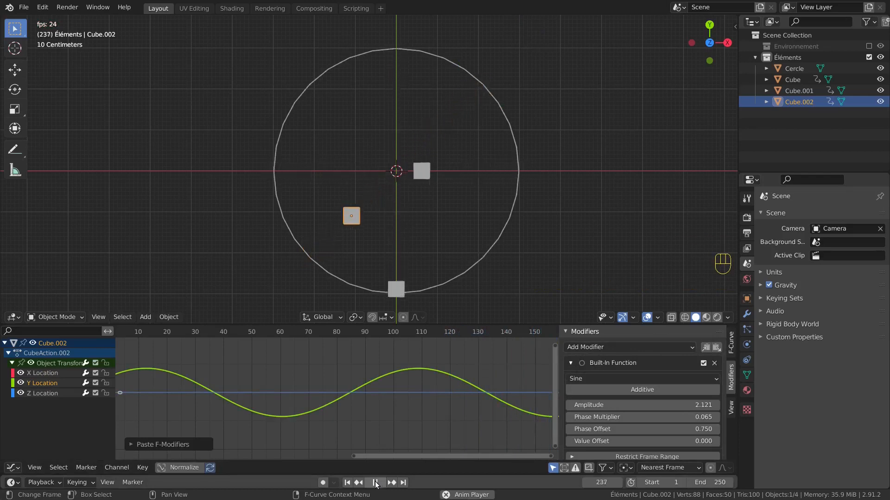
pyautogui.click(376, 483)
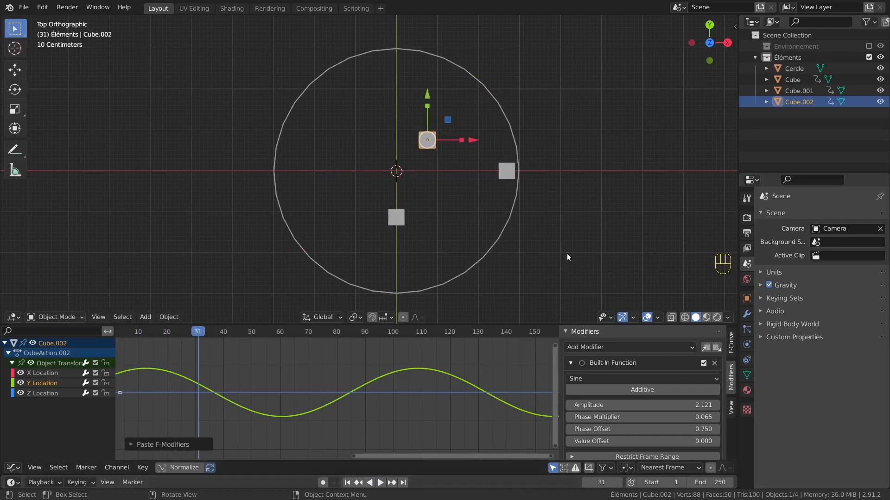
# Duplicate the third cube in place and make the copy's X Location sine amplitude negative, -2.12132.
pyautogui.hotkey('shift', 'd')
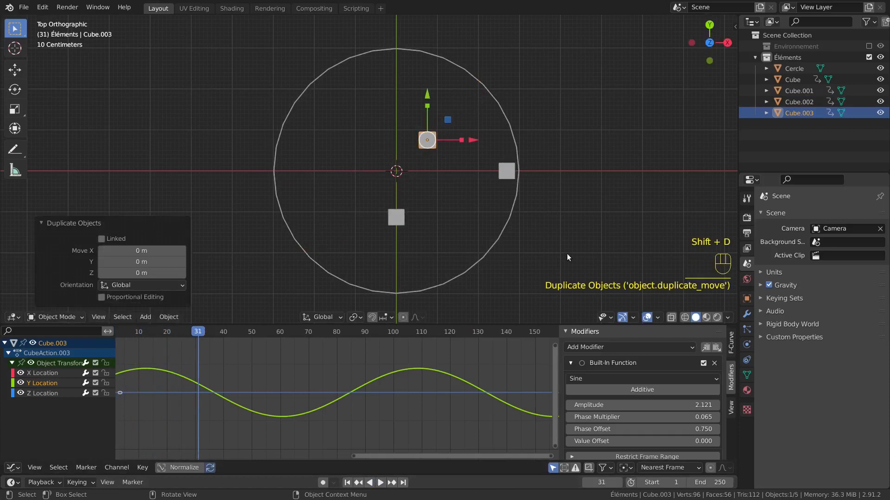
pyautogui.click(45, 373)
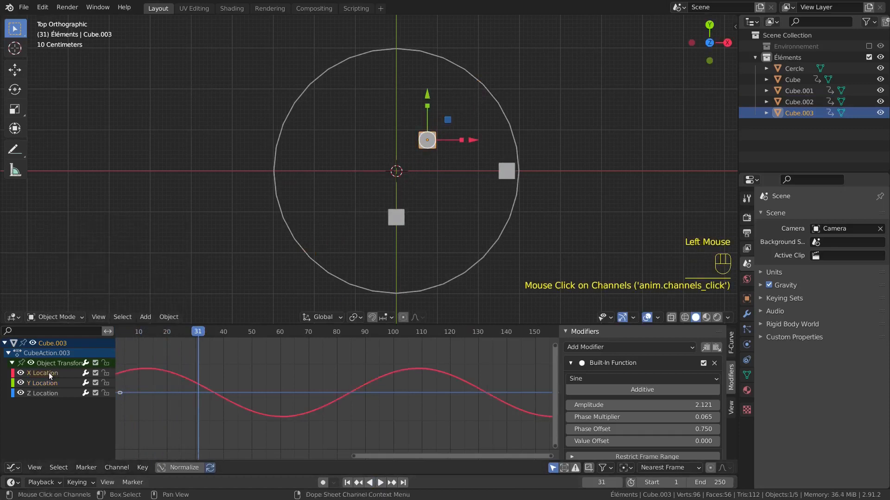
pyautogui.doubleClick(597, 409)
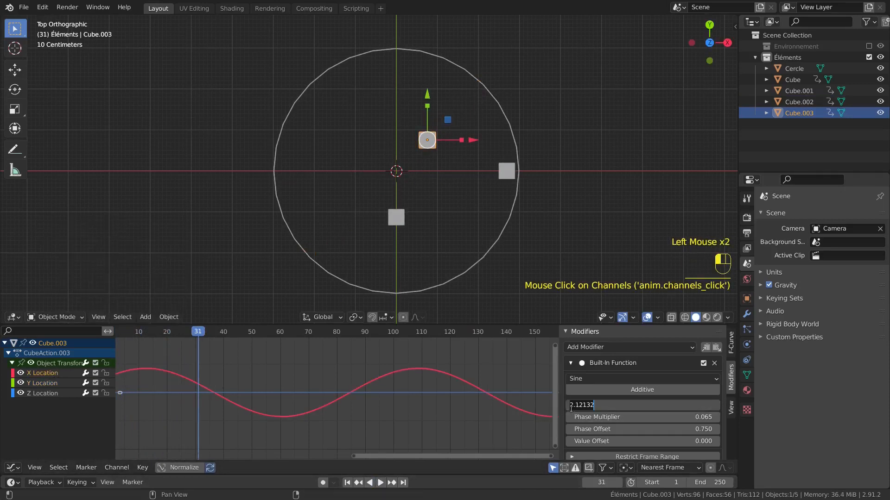
pyautogui.click(576, 413)
pyautogui.write('-')
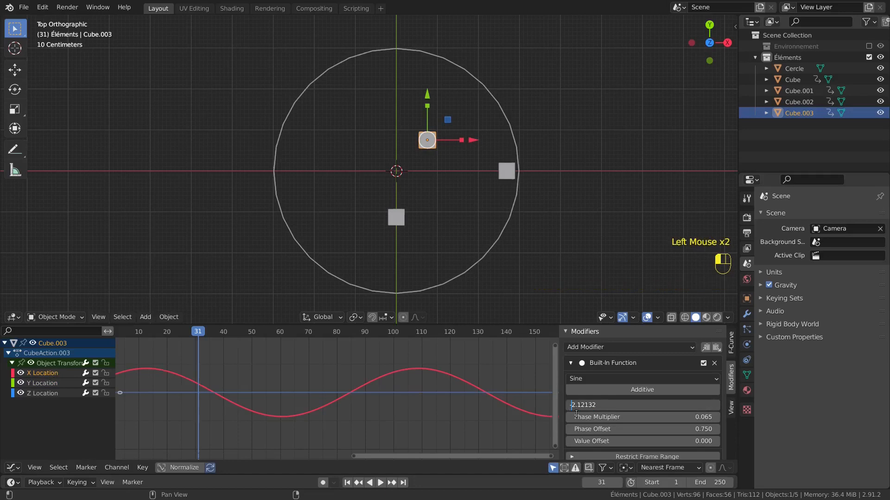
pyautogui.press('Return')
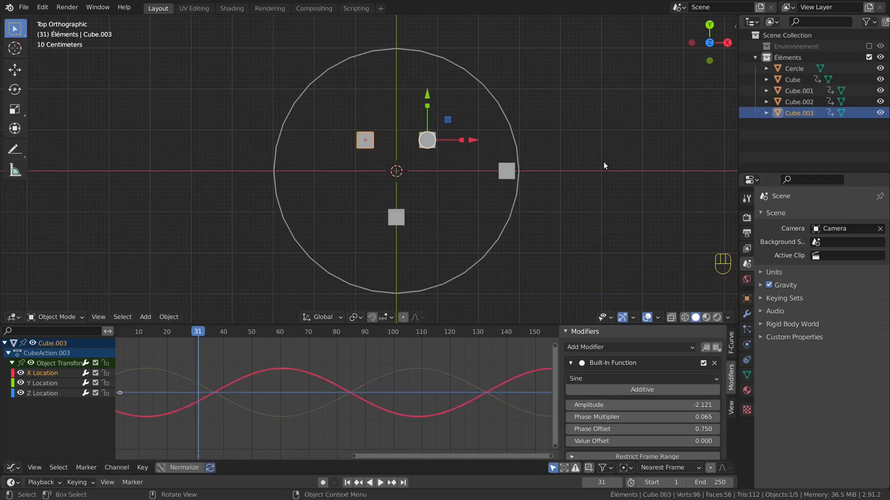
# Set the fourth cube's X and Y Location sine phase offsets to 2.25, and play the animation to check its diagonal motion.
pyautogui.click(620, 430)
pyautogui.write('2.25')
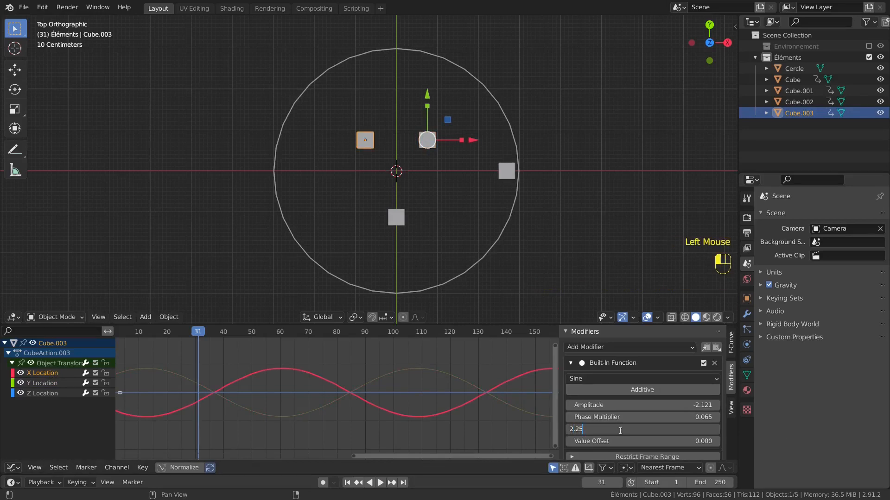
pyautogui.press('Return')
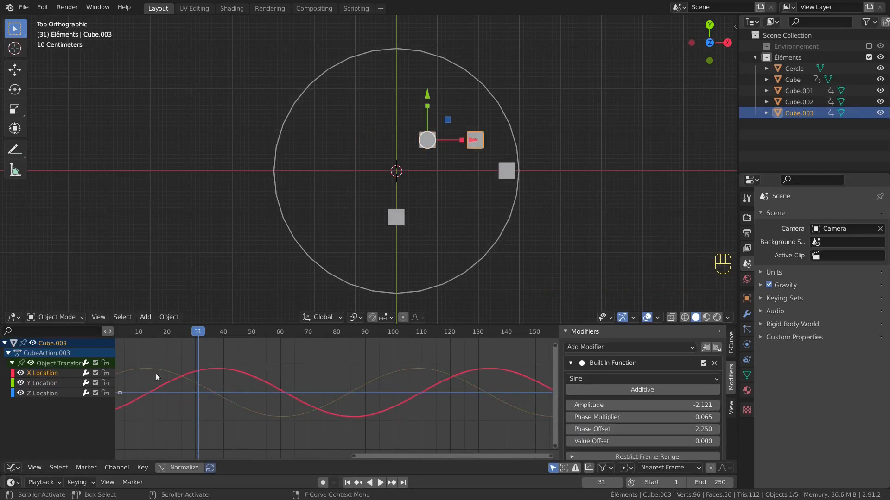
pyautogui.click(60, 382)
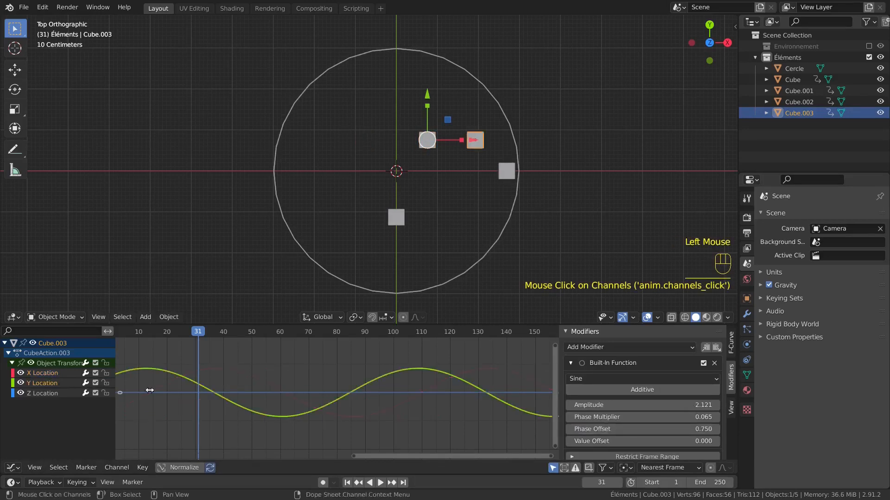
pyautogui.doubleClick(674, 430)
pyautogui.write('2.25')
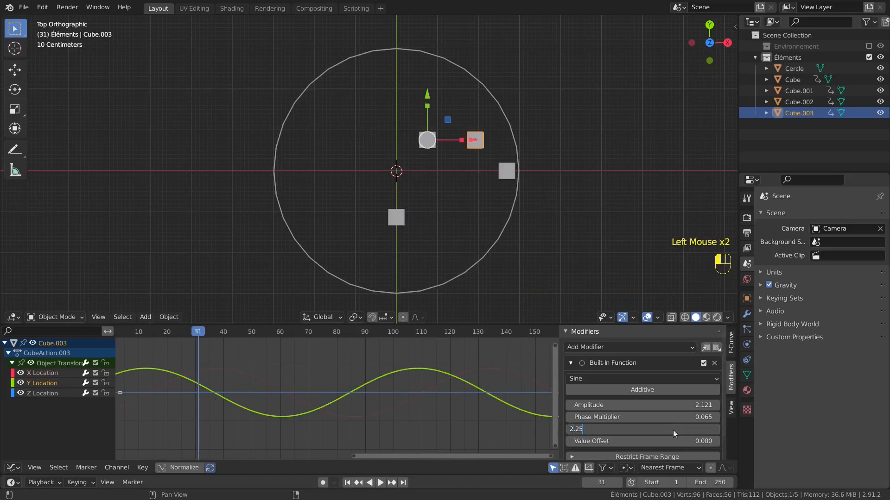
pyautogui.press('Return')
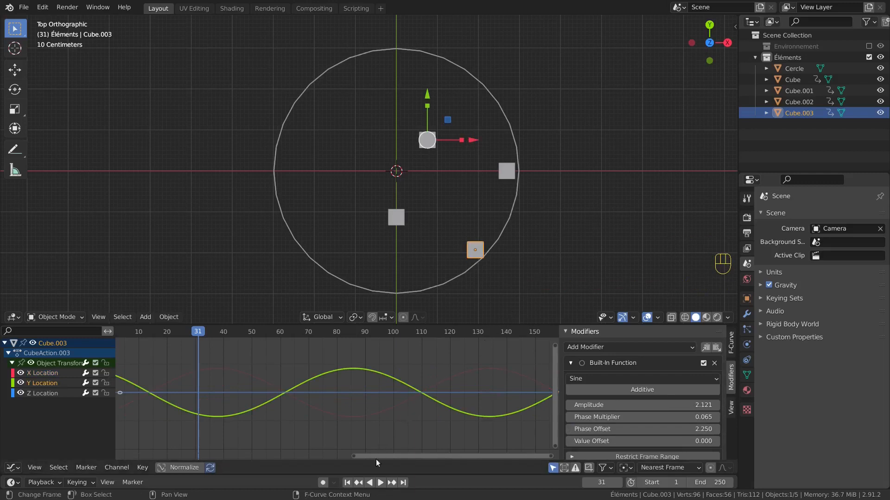
pyautogui.click(380, 484)
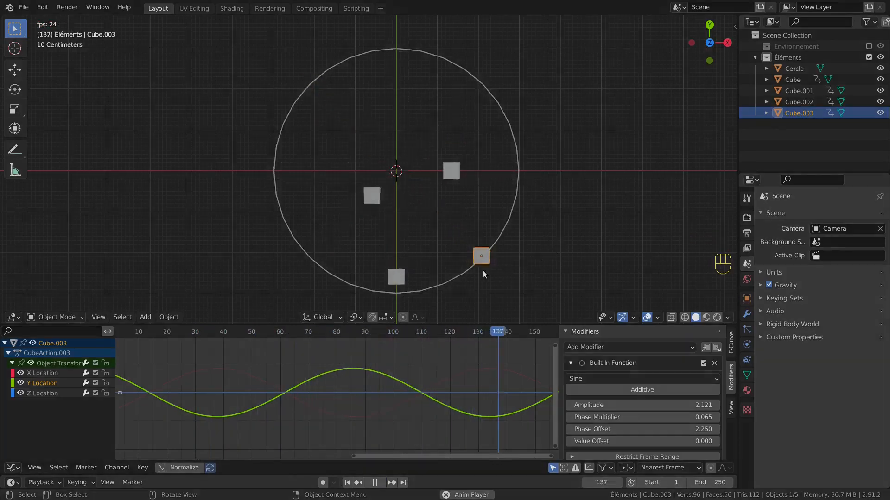
pyautogui.click(832, 138)
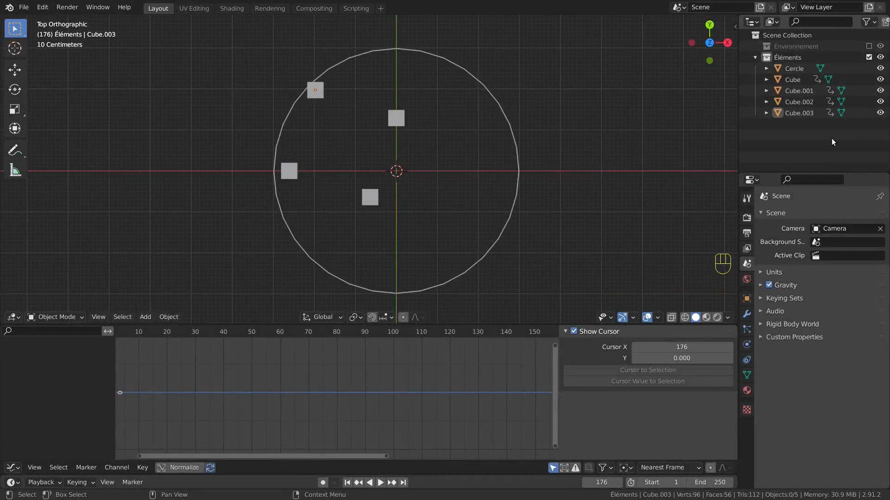
# Duplicate Cube.002 in place and set the copy's X Location sine amplitude to cos(pi/8)*3.
pyautogui.click(807, 102)
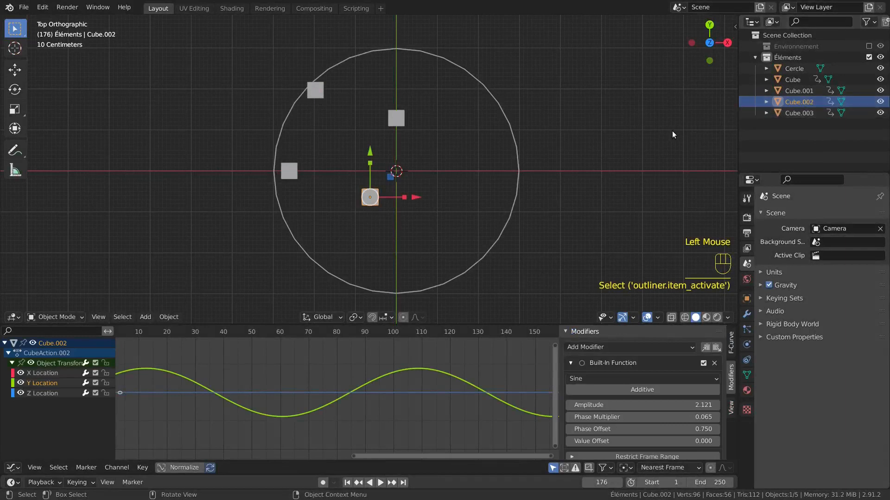
pyautogui.hotkey('shift', 'd')
pyautogui.rightClick(629, 129)
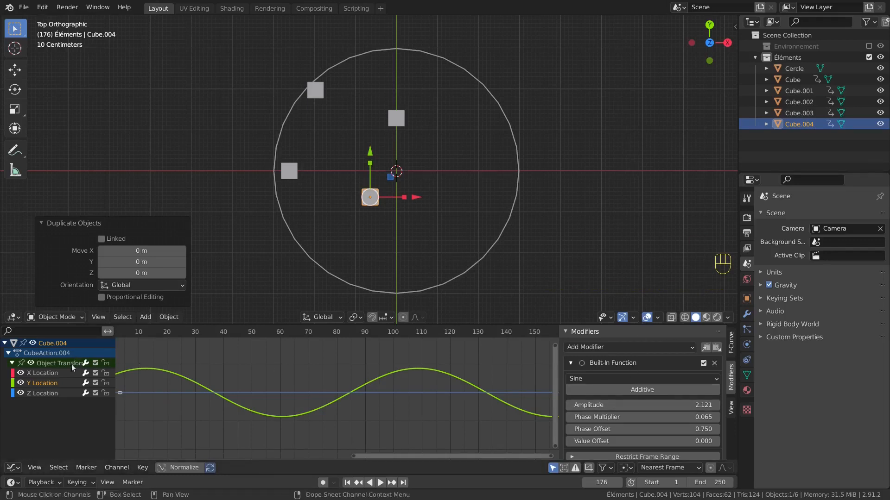
pyautogui.click(63, 373)
pyautogui.doubleClick(599, 405)
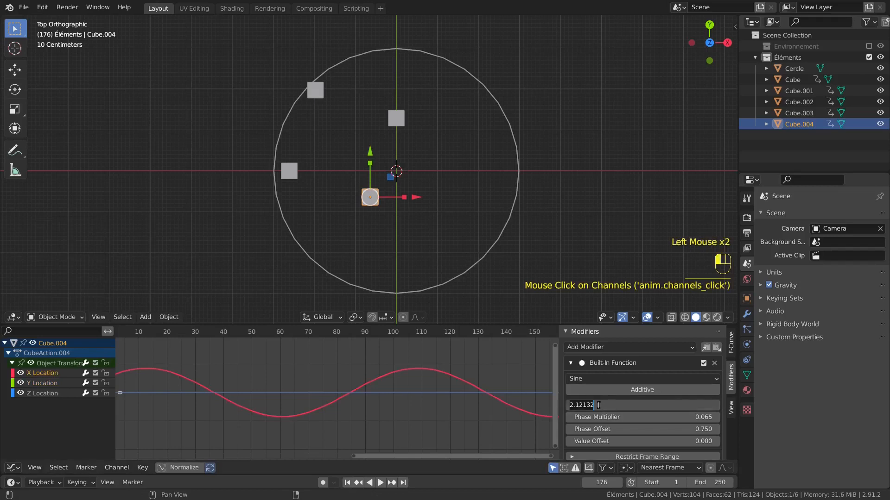
pyautogui.write('cos')
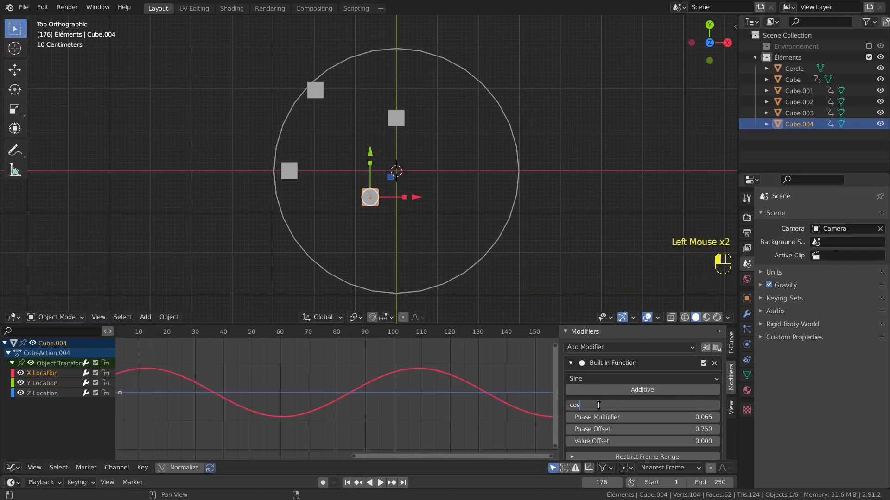
pyautogui.write('(pi/8)*3')
pyautogui.moveTo(609, 407); pyautogui.dragTo(558, 405)
pyautogui.press('Return')
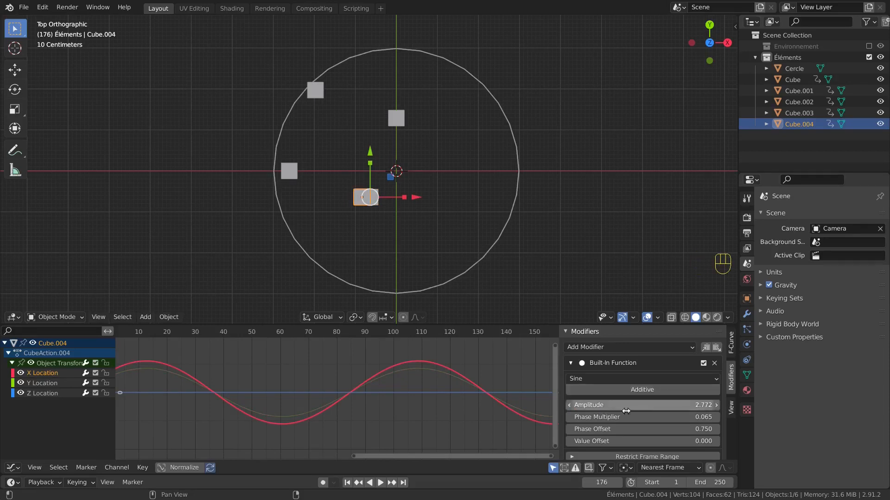
# Set the fifth cube's X Location sine phase offset to 0.375 and replace its Y Location modifier with a copy of that modifier.
pyautogui.click(625, 430)
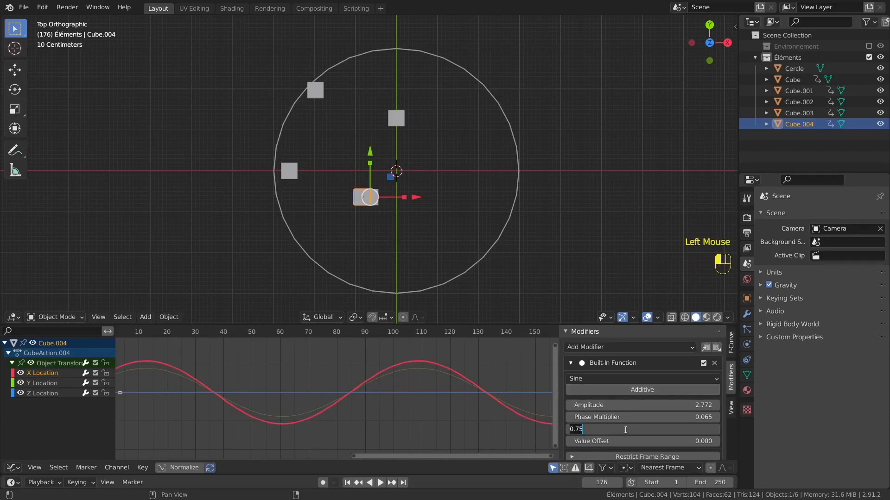
pyautogui.write('0.375')
pyautogui.press('Return')
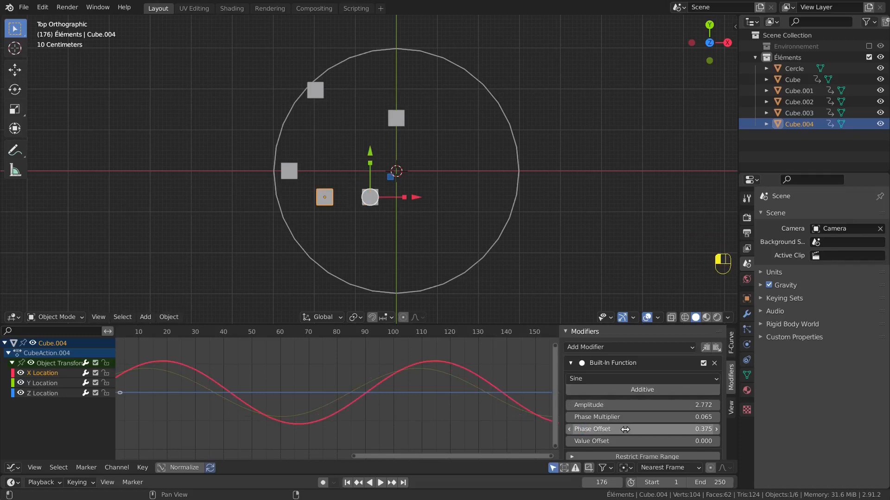
pyautogui.click(705, 347)
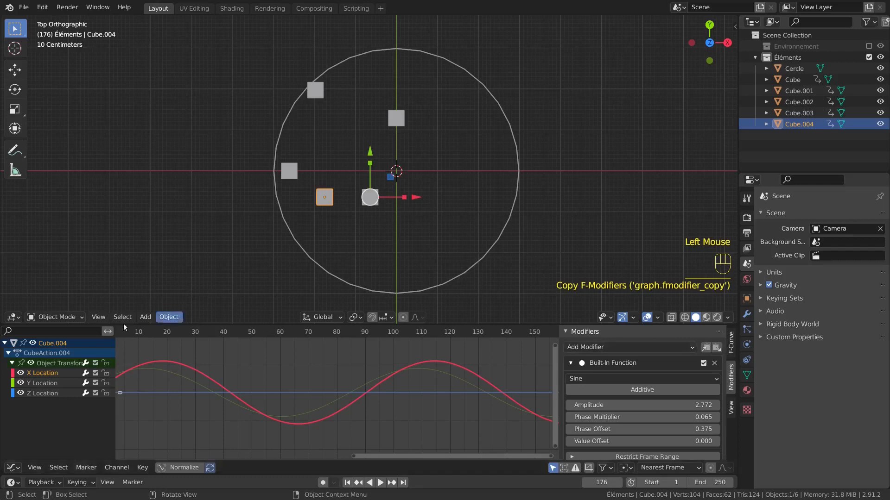
pyautogui.click(54, 383)
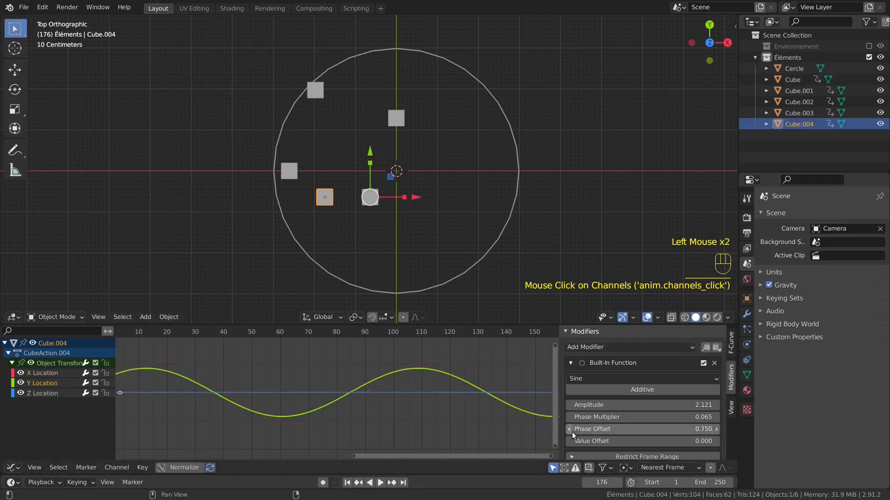
pyautogui.click(715, 363)
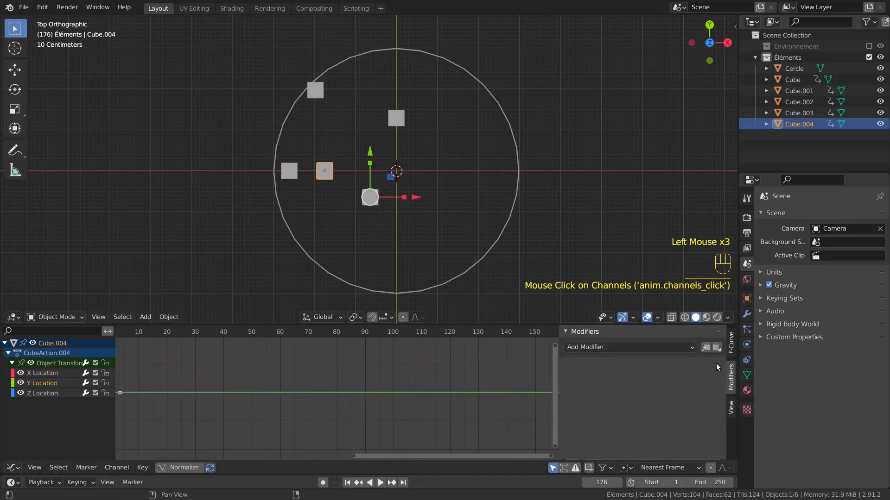
pyautogui.click(716, 348)
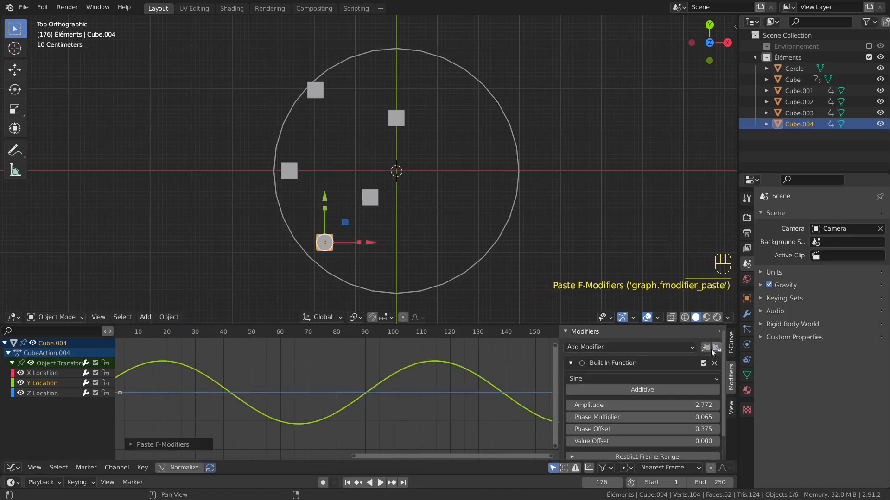
# Set the fifth cube's Y Location sine amplitude to sin(pi/8)*3.
pyautogui.click(647, 406)
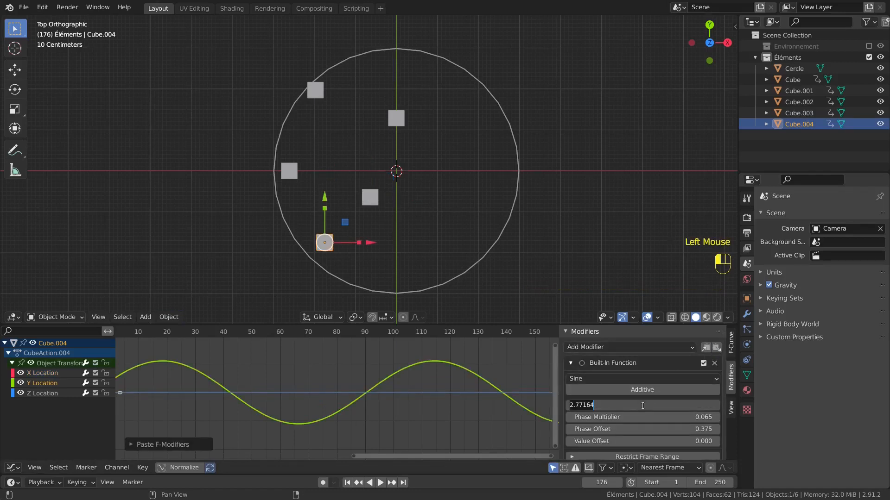
pyautogui.write('cos(pi/8)*3')
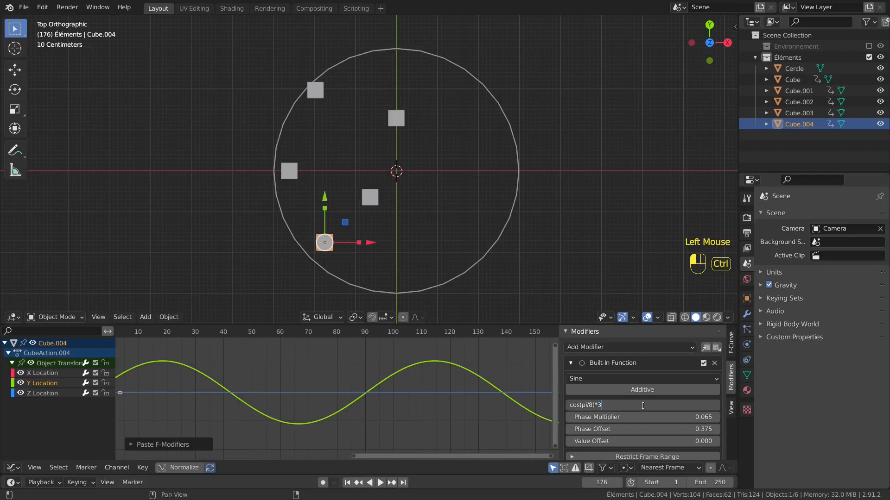
pyautogui.click(577, 406)
pyautogui.press('BackSpace')
pyautogui.press('BackSpace')
pyautogui.write('si')
pyautogui.press('Return')
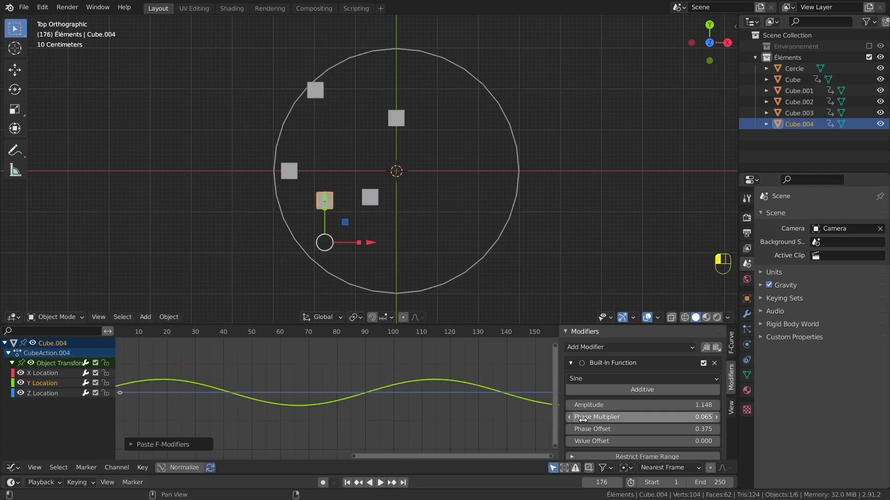
# Duplicate the fifth cube in place and make the copy's X Location sine amplitude negative, -2.77164.
pyautogui.hotkey('shift', 'd')
pyautogui.rightClick(591, 251)
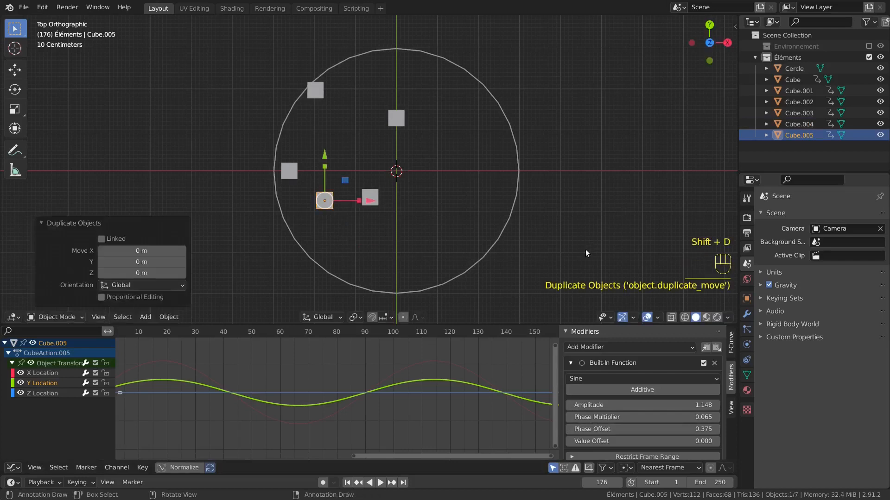
pyautogui.click(46, 372)
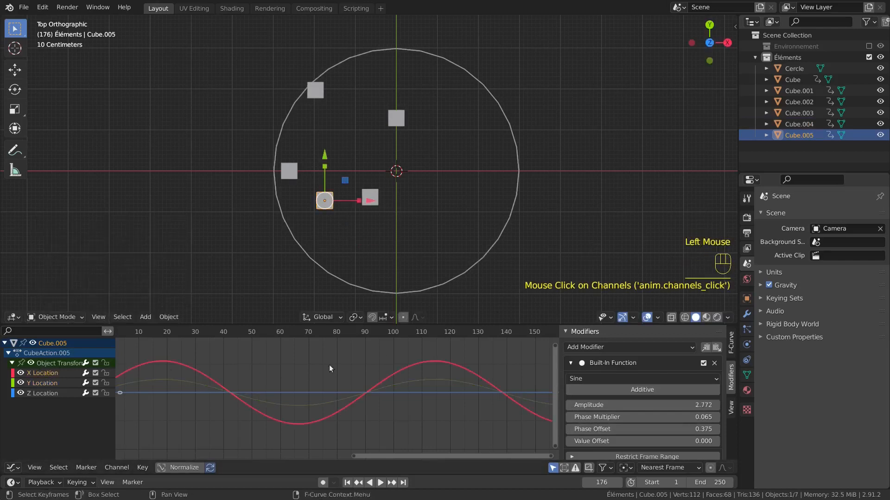
pyautogui.doubleClick(574, 406)
pyautogui.click(571, 405)
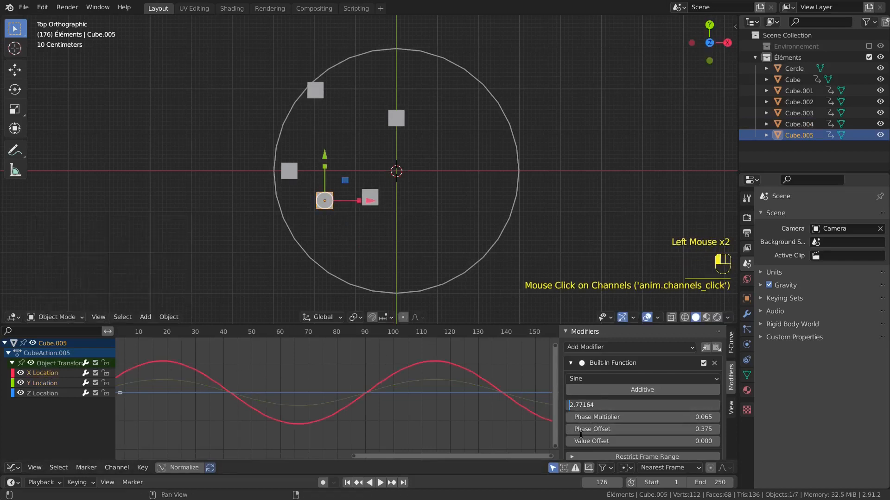
pyautogui.write('-')
pyautogui.press('Return')
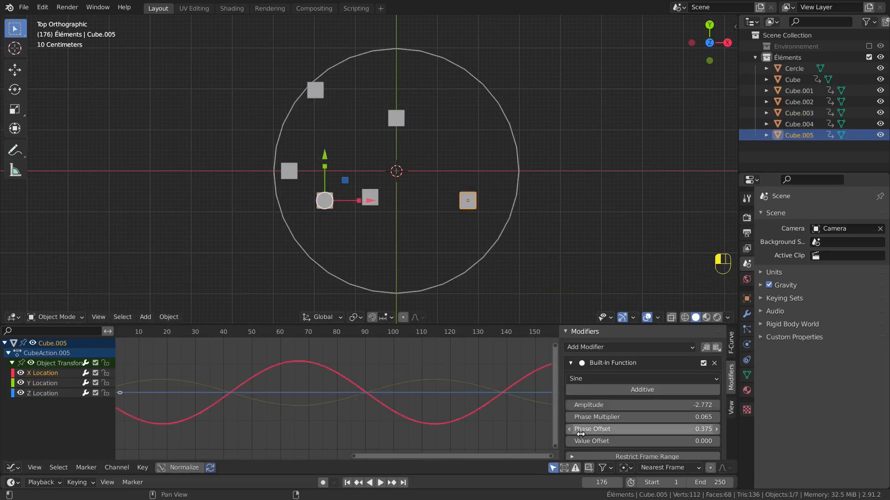
# Set the sixth cube's X and Y Location sine phase offsets to 2.625, and play the animation to check the motion.
pyautogui.click(636, 432)
pyautogui.write('2.625')
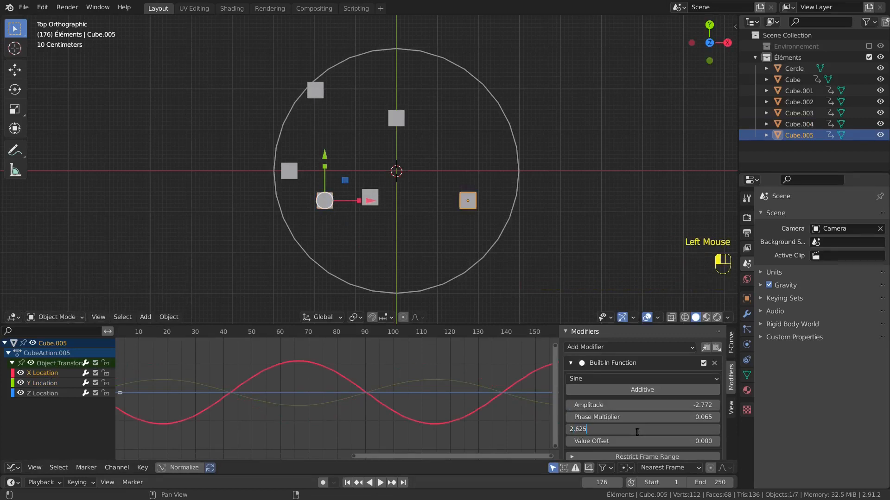
pyautogui.press('Return')
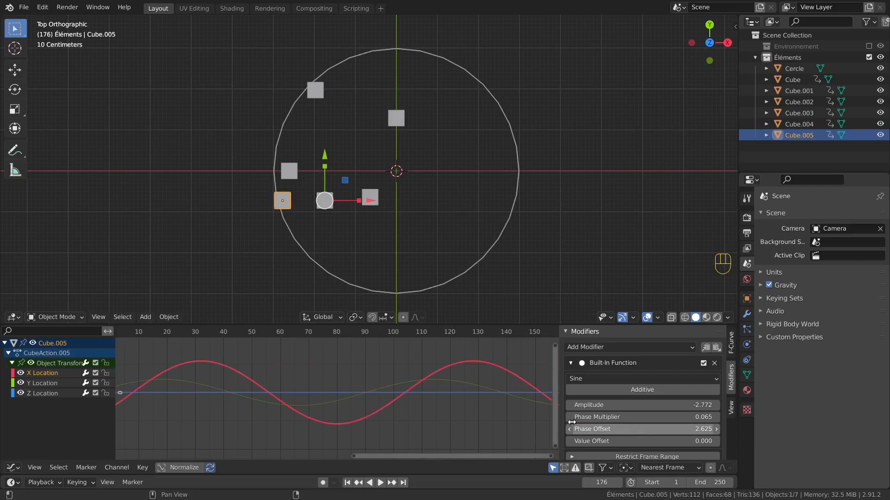
pyautogui.click(52, 384)
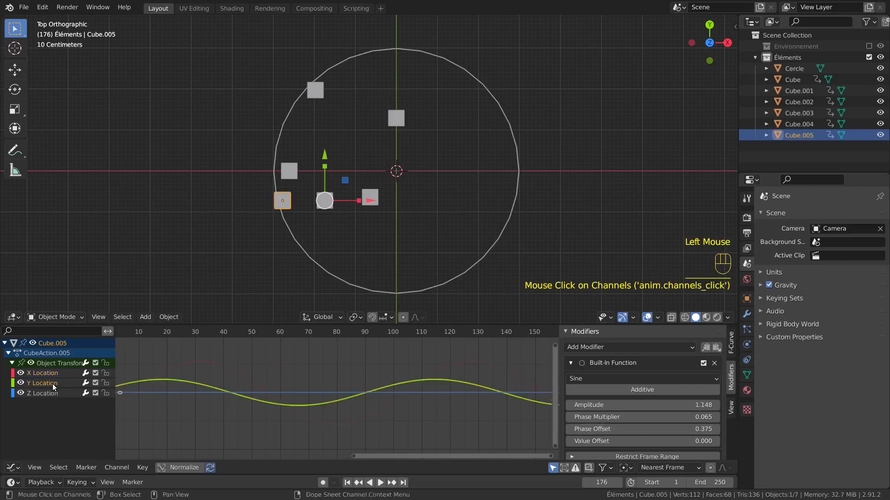
pyautogui.doubleClick(635, 430)
pyautogui.write('2.625')
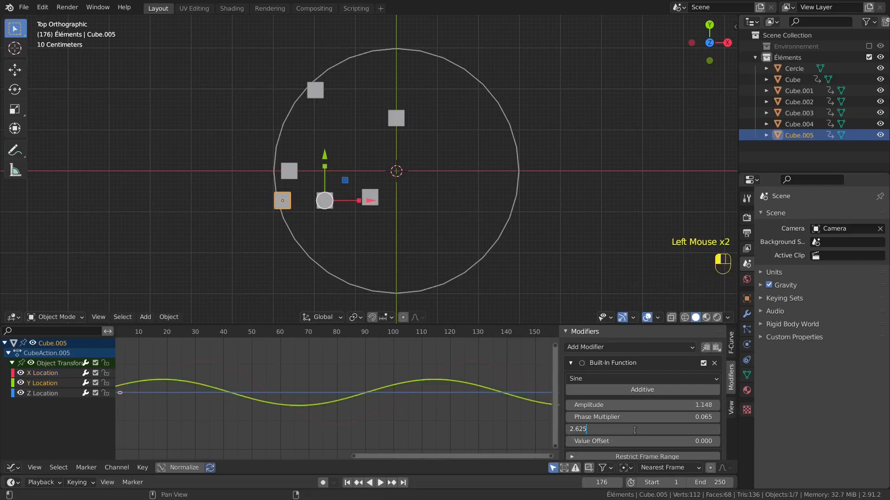
pyautogui.press('Return')
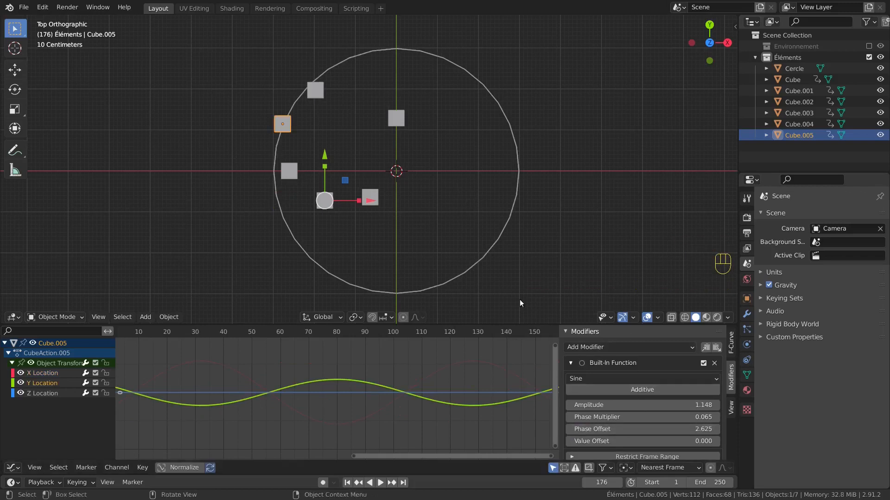
pyautogui.click(380, 482)
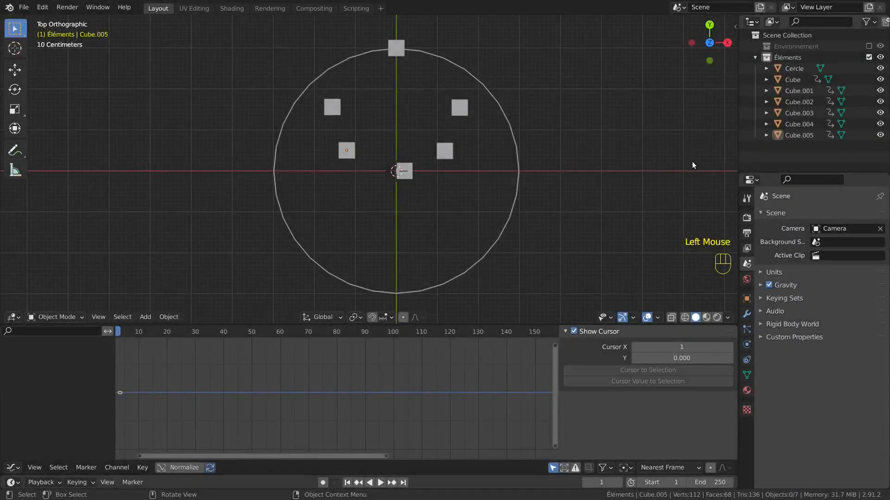
# Duplicate the original Cube in place and set the copy's X Location sine amplitude to cos(3*pi/8)*3.
pyautogui.click(797, 80)
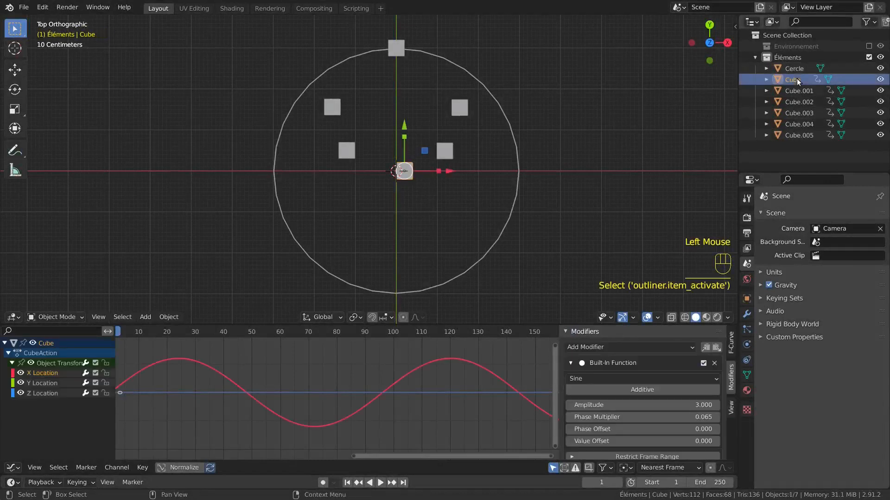
pyautogui.hotkey('shift', 'd')
pyautogui.click(675, 119)
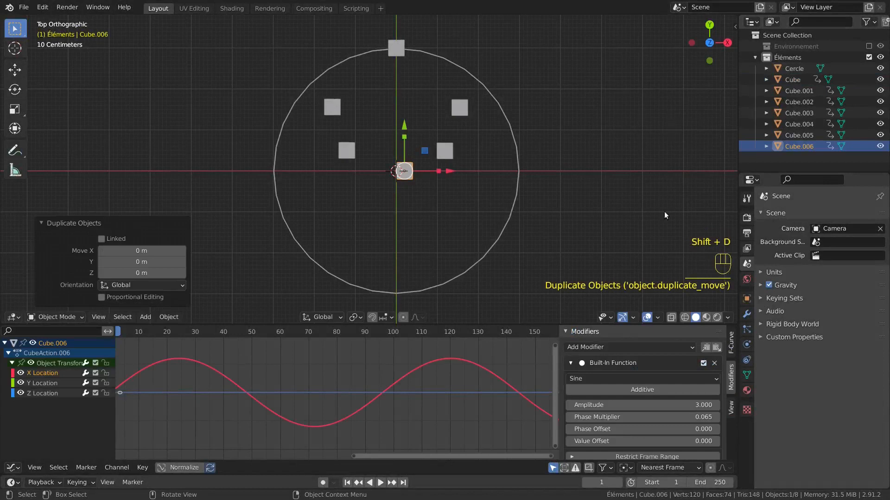
pyautogui.click(669, 406)
pyautogui.write('cos(')
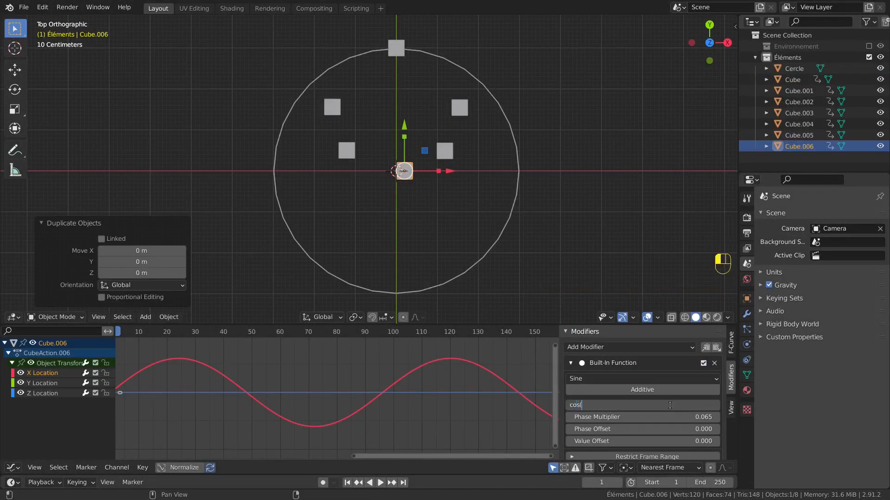
pyautogui.write('3*pi/8)*3')
pyautogui.press('Home')
pyautogui.press('Return')
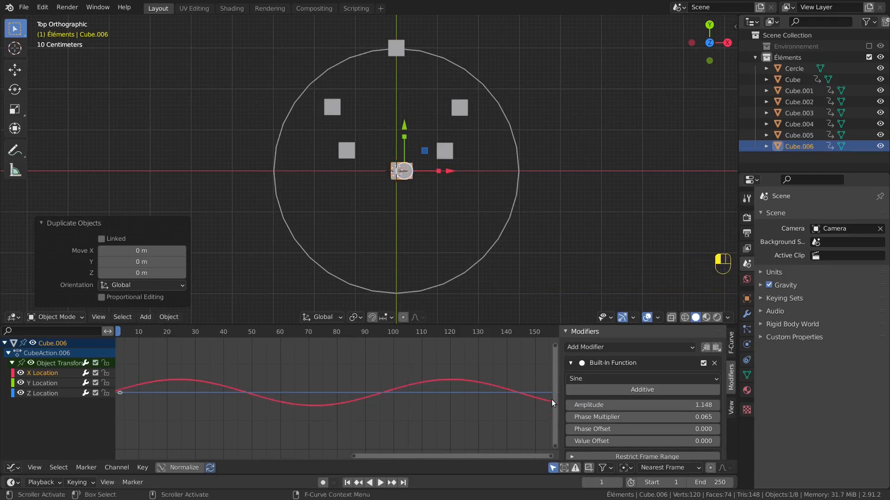
# Set the seventh cube's X Location sine phase offset to 1.125 and replace its Y Location modifier with a copy of that modifier.
pyautogui.click(583, 430)
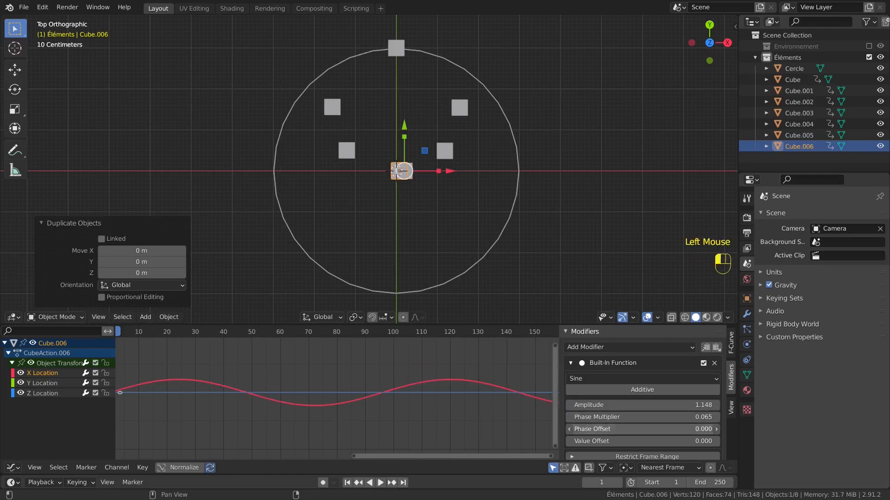
pyautogui.write('1')
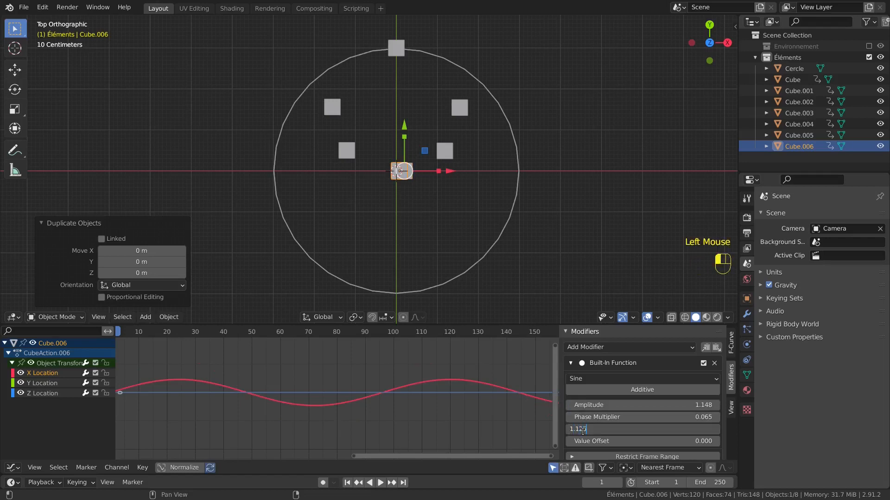
pyautogui.write('.125')
pyautogui.press('Return')
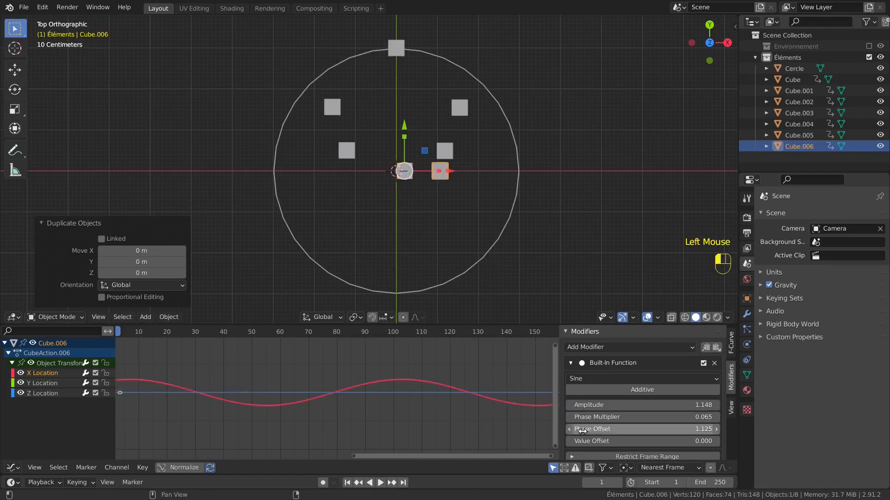
pyautogui.click(706, 347)
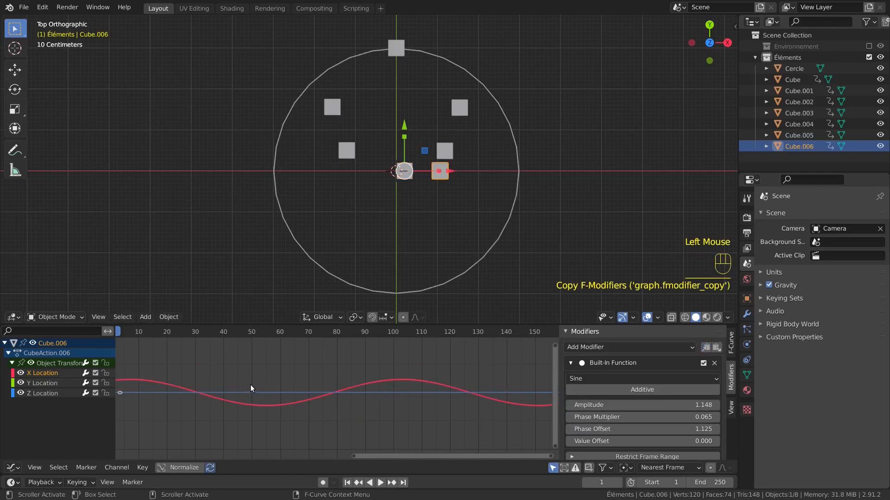
pyautogui.doubleClick(65, 383)
pyautogui.click(716, 347)
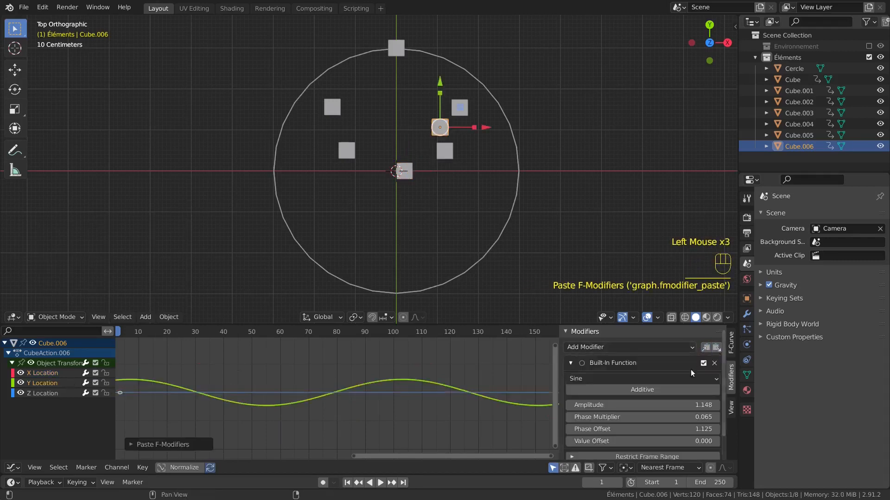
# Change the seventh cube's Y Location sine amplitude to sin(3*pi/8)*3.
pyautogui.doubleClick(577, 406)
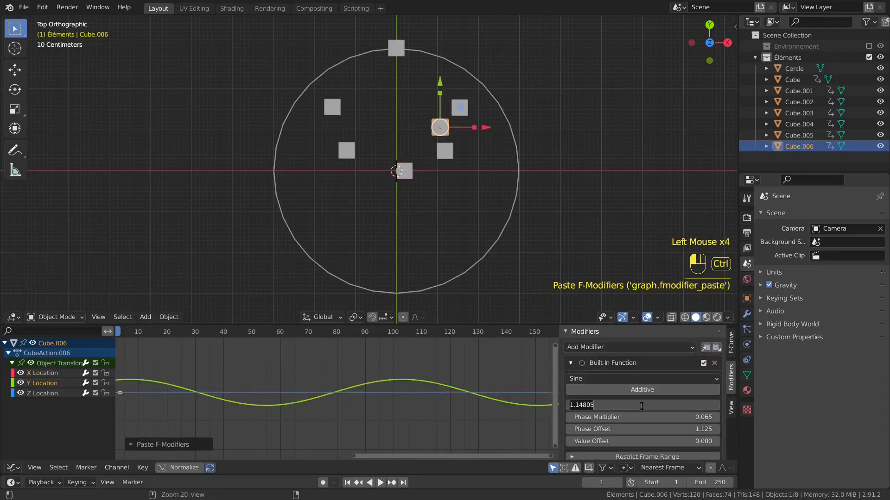
pyautogui.write('cos(3*pi/8)*3')
pyautogui.press('BackSpace')
pyautogui.press('BackSpace')
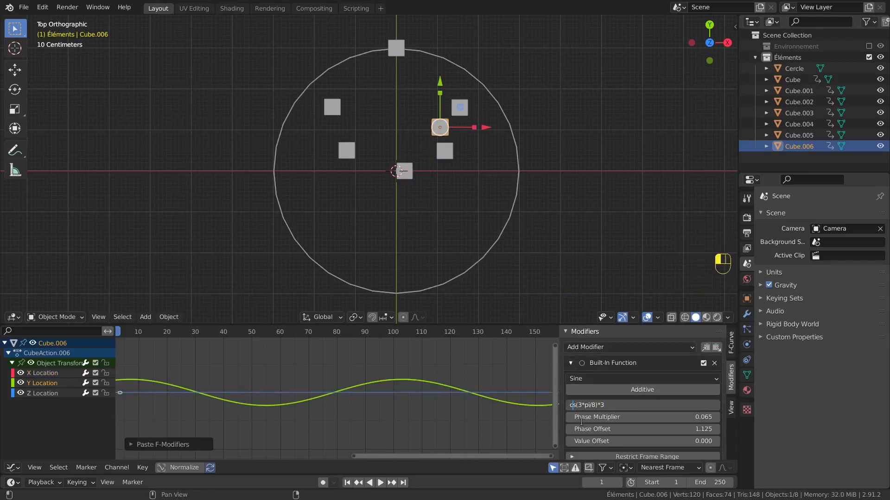
pyautogui.write('in')
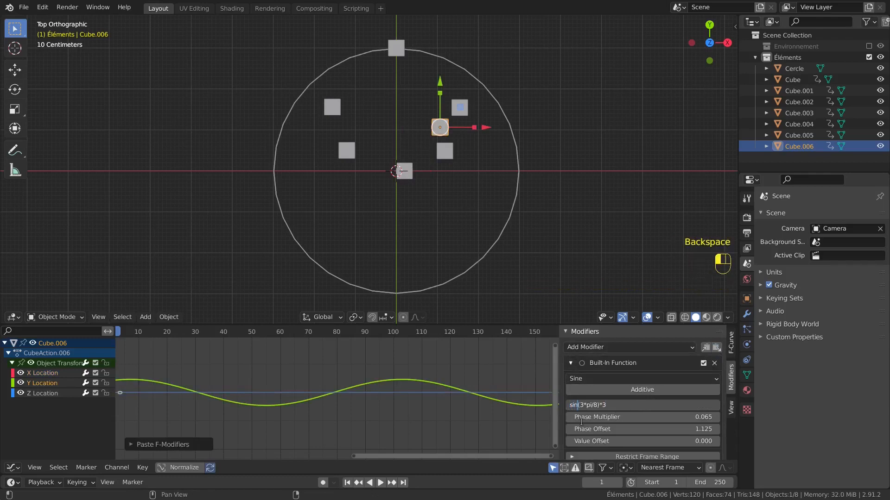
pyautogui.press('Return')
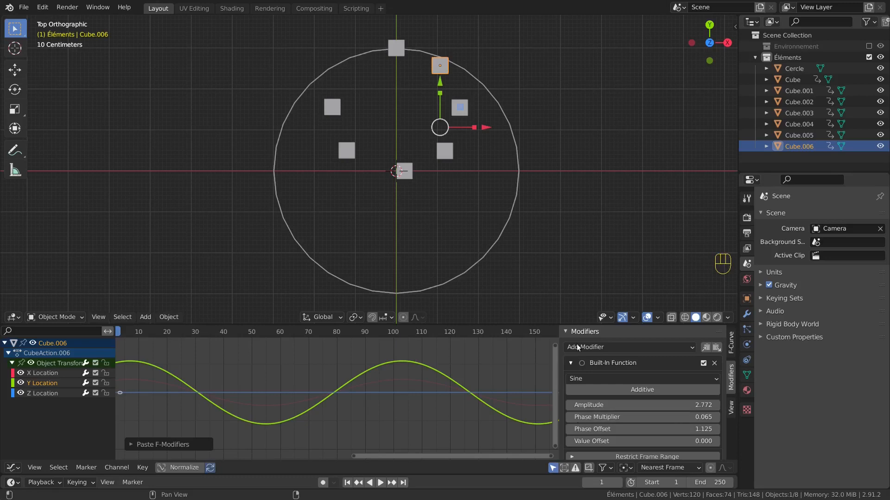
# Duplicate the seventh cube in place and set the copy's Y Location sine phase offset to 1.875.
pyautogui.hotkey('shift', 'd')
pyautogui.rightClick(570, 193)
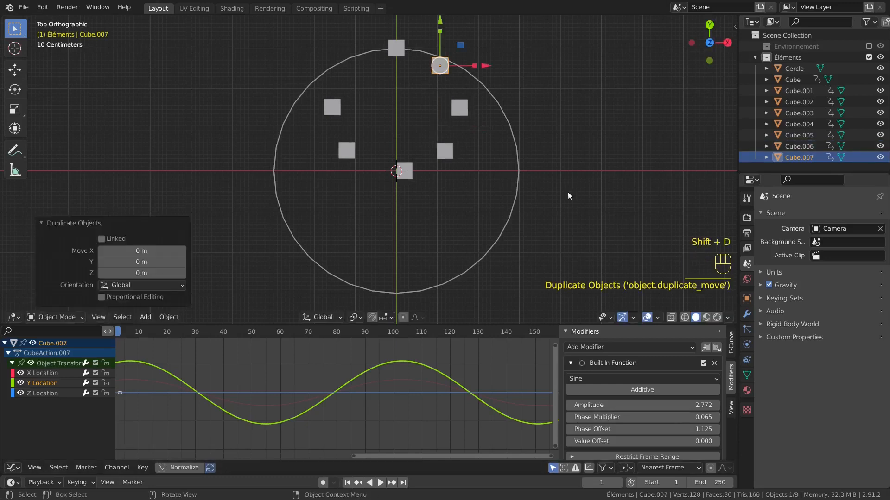
pyautogui.click(638, 430)
pyautogui.write('1.')
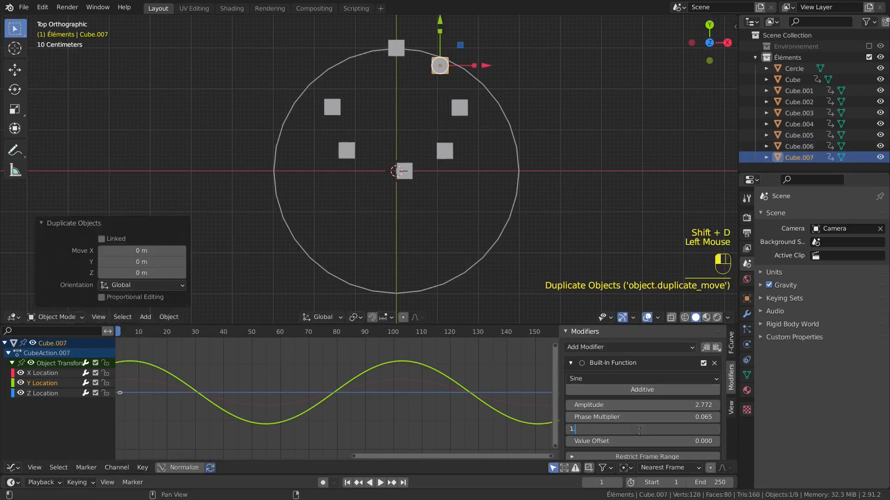
pyautogui.write('875')
pyautogui.press('Return')
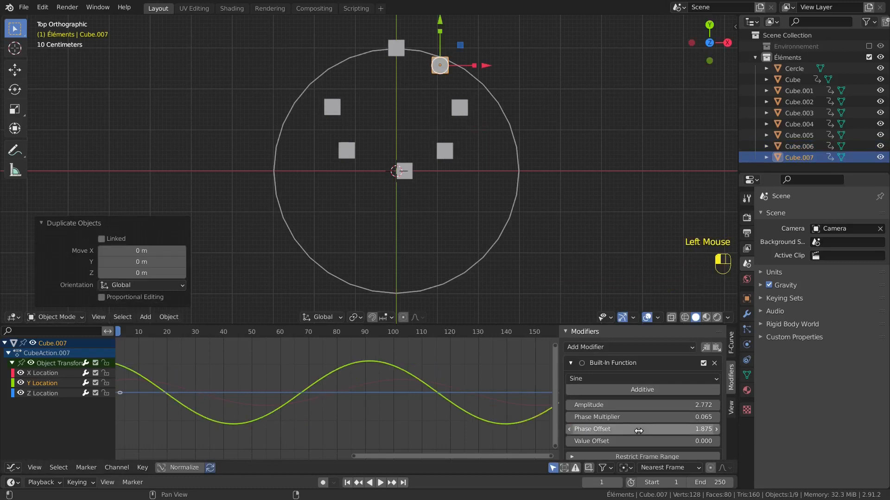
# Give the eighth cube's X Location sine an amplitude of -1.14805 and a phase offset of 1.875, and play the animation.
pyautogui.click(68, 375)
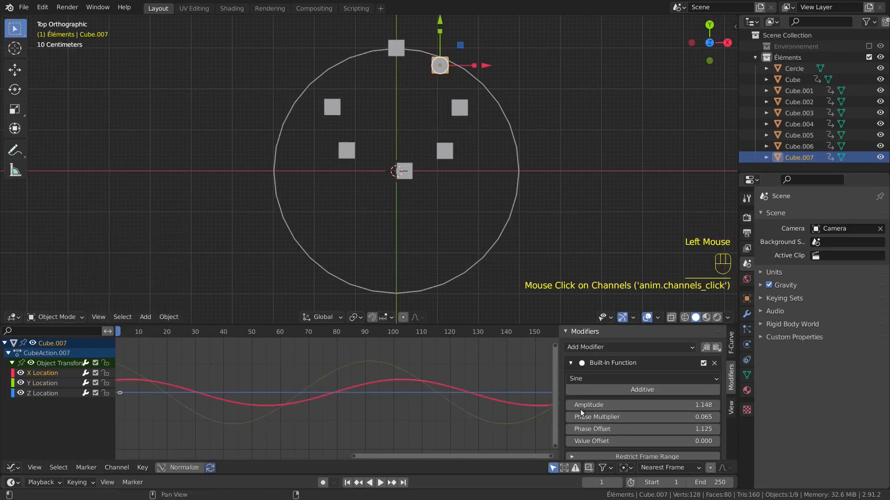
pyautogui.doubleClick(600, 406)
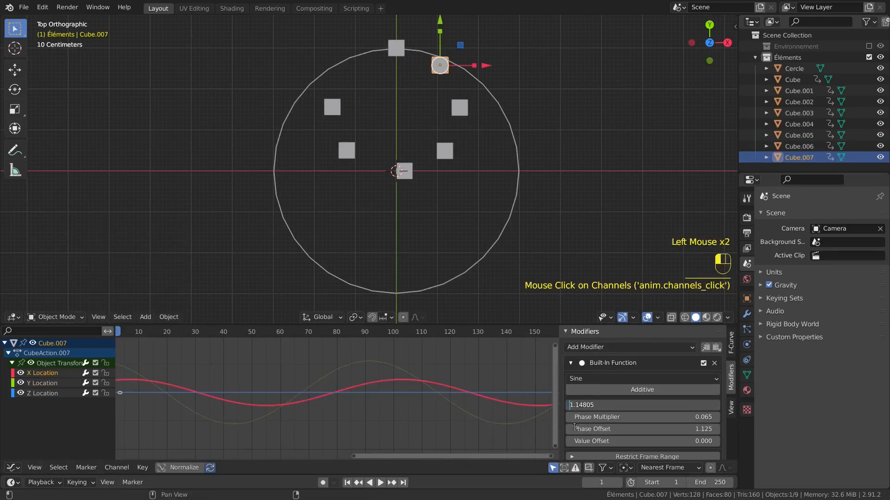
pyautogui.write('-')
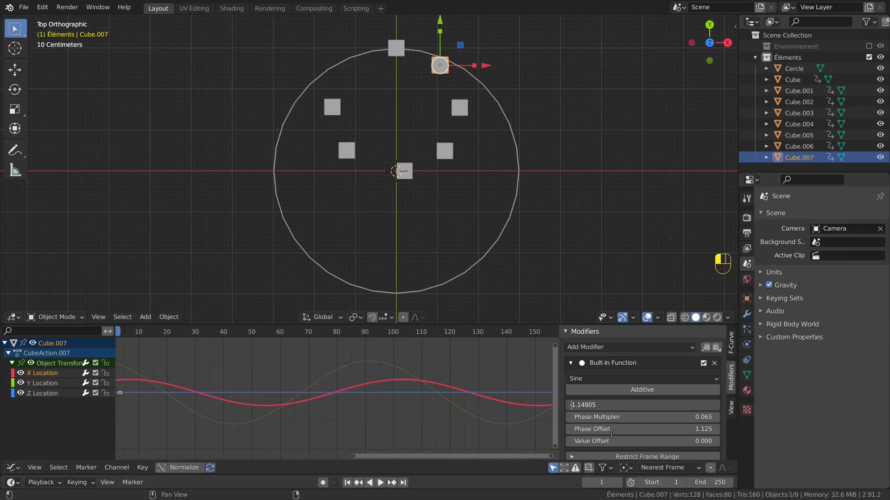
pyautogui.click(611, 429)
pyautogui.write('1')
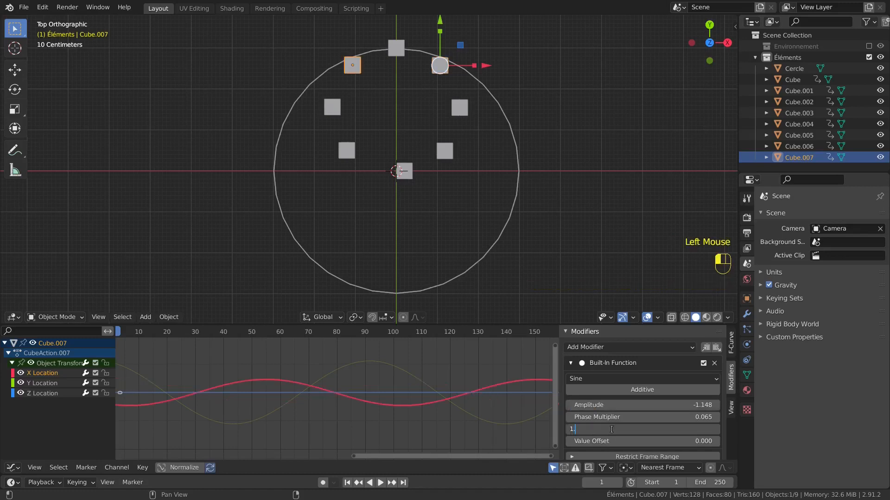
pyautogui.write('.875')
pyautogui.press('Return')
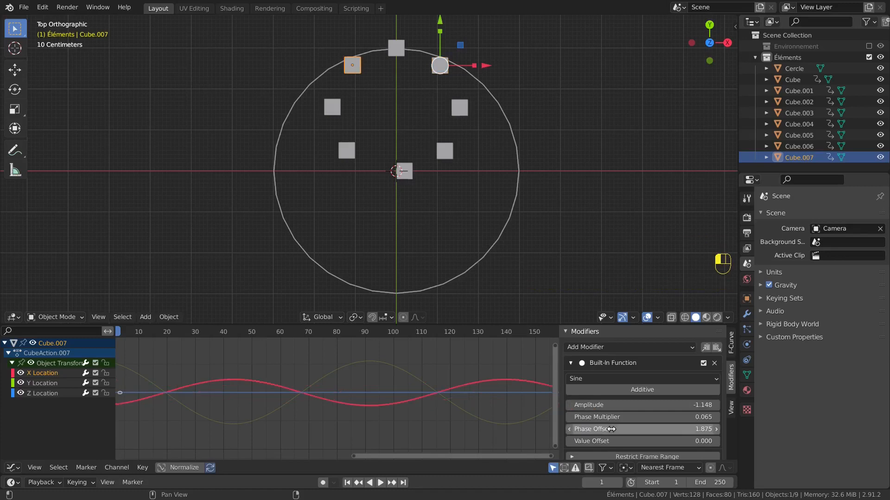
pyautogui.click(380, 483)
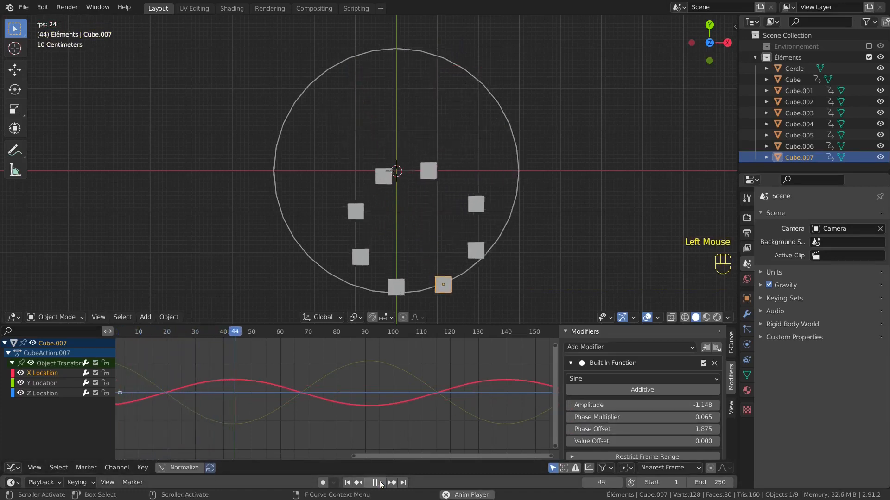